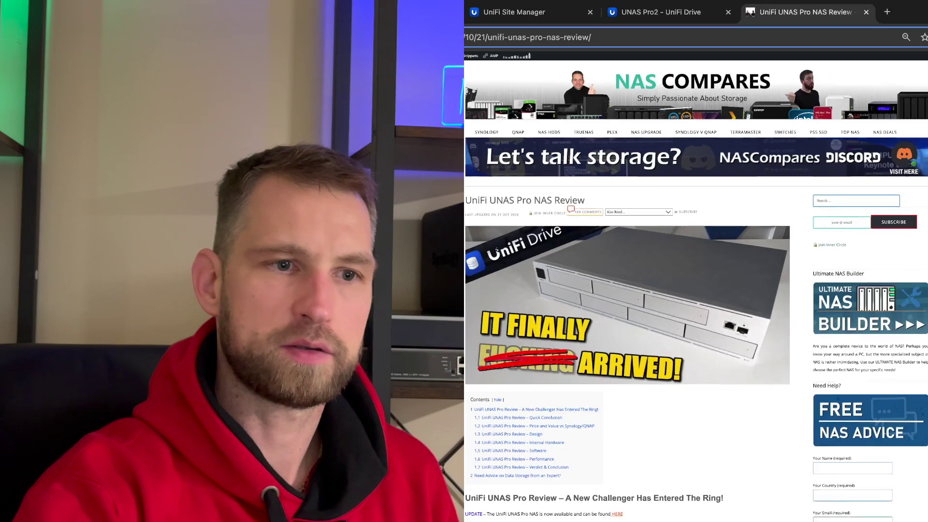
pyautogui.scroll(-5, 627, 290)
pyautogui.scroll(-5, 628, 290)
pyautogui.scroll(-5, 627, 290)
pyautogui.scroll(-5, 628, 291)
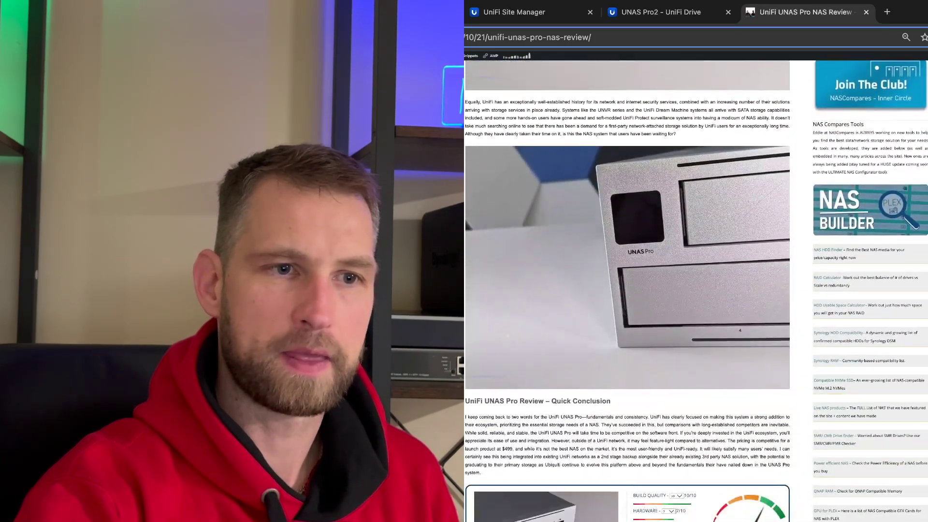
pyautogui.scroll(-5, 628, 290)
pyautogui.scroll(-4, 627, 290)
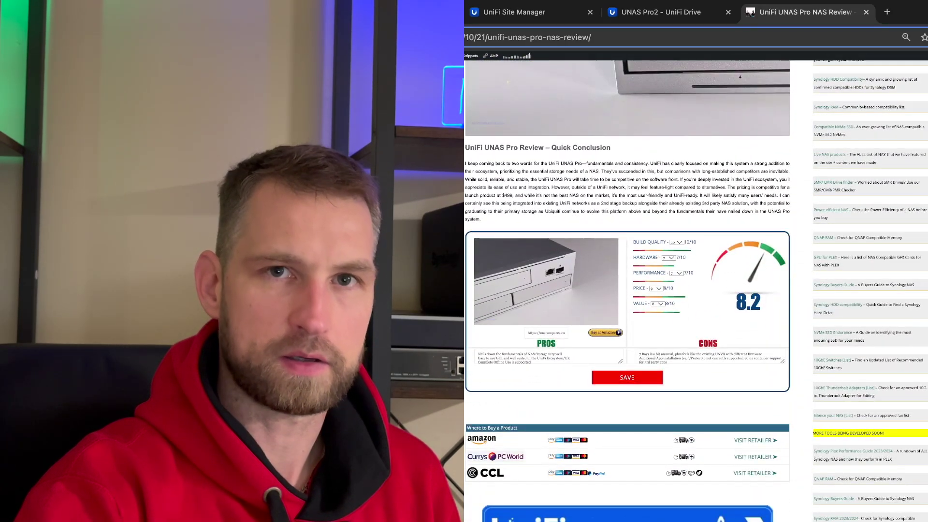
pyautogui.scroll(-5, 628, 290)
pyautogui.scroll(-5, 628, 290)
pyautogui.scroll(-2, 628, 290)
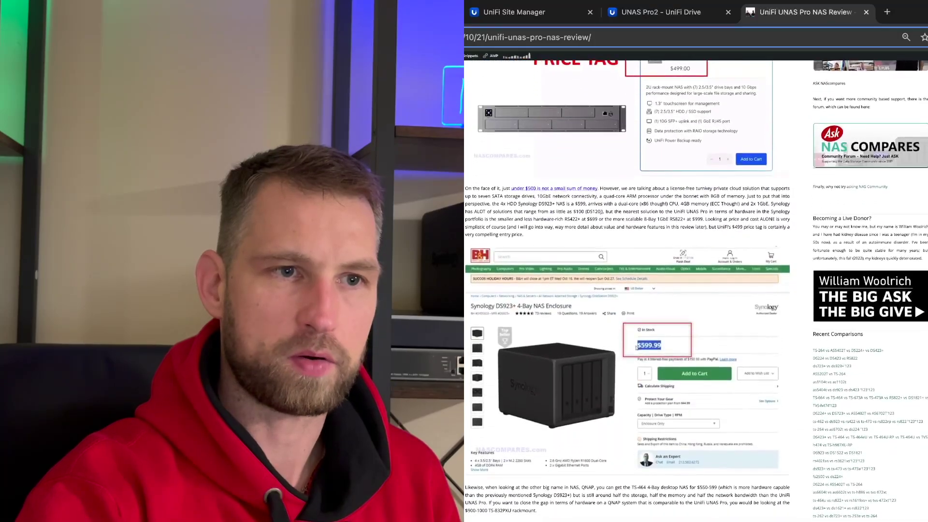
pyautogui.scroll(-2, 627, 290)
pyautogui.scroll(-4, 626, 290)
pyautogui.scroll(-4, 627, 290)
pyautogui.scroll(-4, 628, 291)
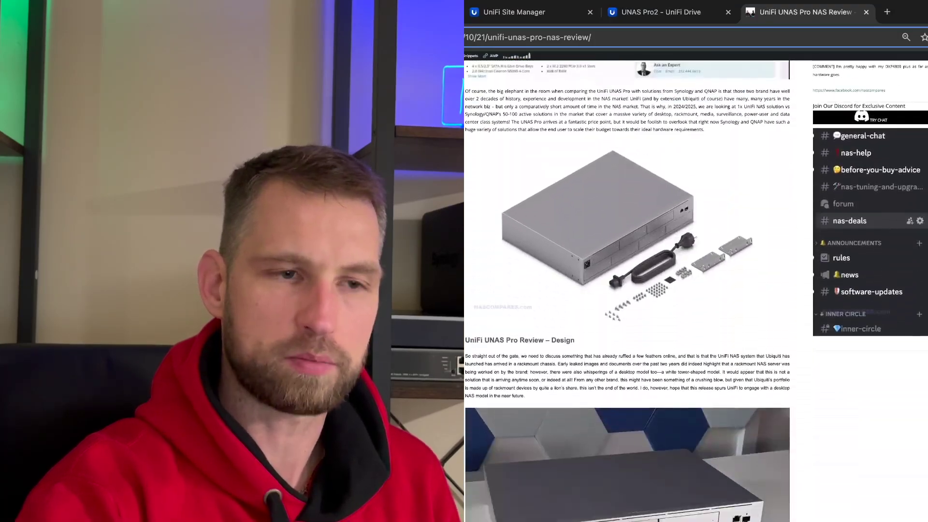
pyautogui.scroll(-3, 626, 290)
pyautogui.scroll(-3, 626, 290)
pyautogui.scroll(-3, 627, 290)
pyautogui.scroll(-4, 627, 290)
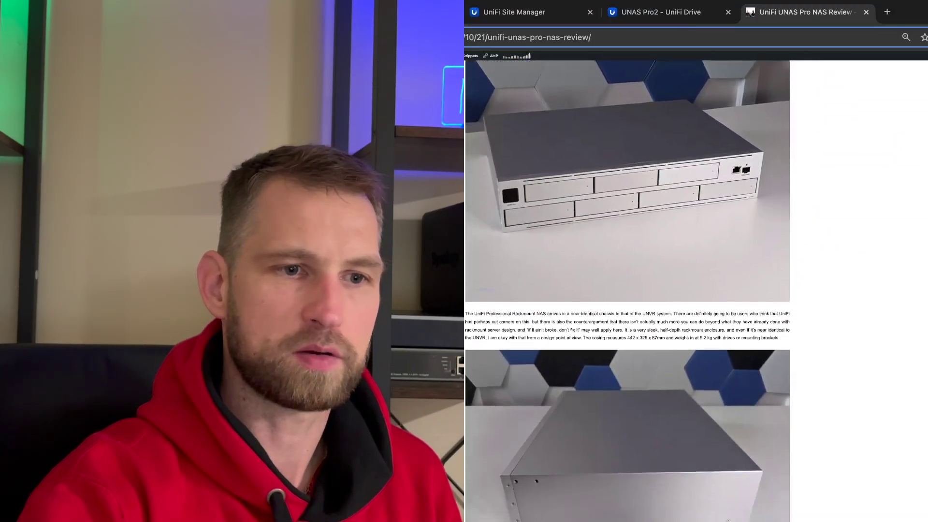
pyautogui.scroll(-3, 627, 290)
pyautogui.scroll(-3, 627, 291)
pyautogui.scroll(-2, 627, 290)
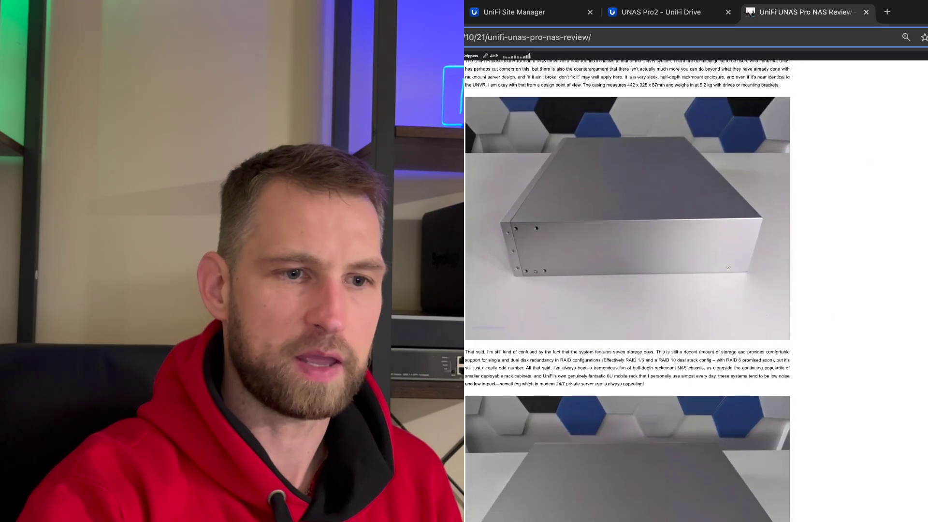
pyautogui.scroll(-2, 628, 290)
pyautogui.scroll(-3, 627, 290)
pyautogui.scroll(-3, 627, 290)
pyautogui.scroll(-3, 628, 290)
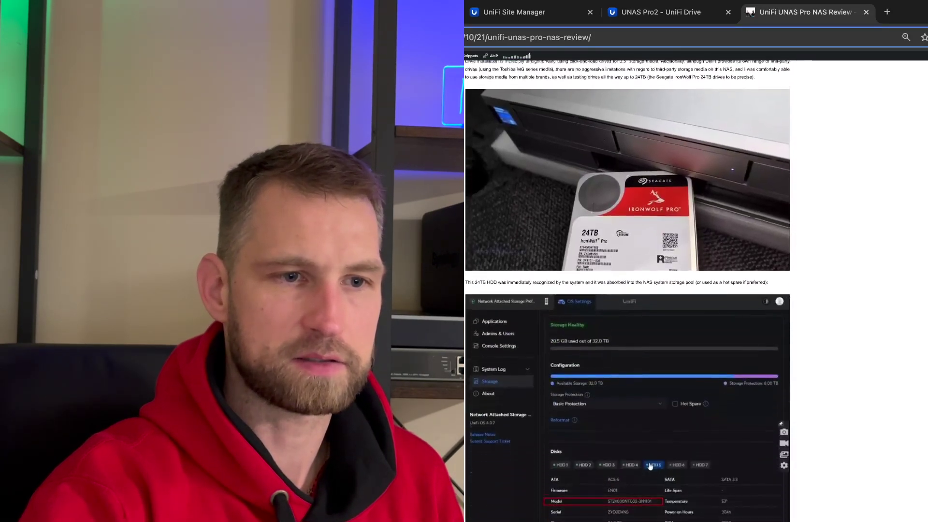
pyautogui.scroll(-4, 628, 291)
pyautogui.scroll(-3, 627, 291)
pyautogui.scroll(-2, 628, 290)
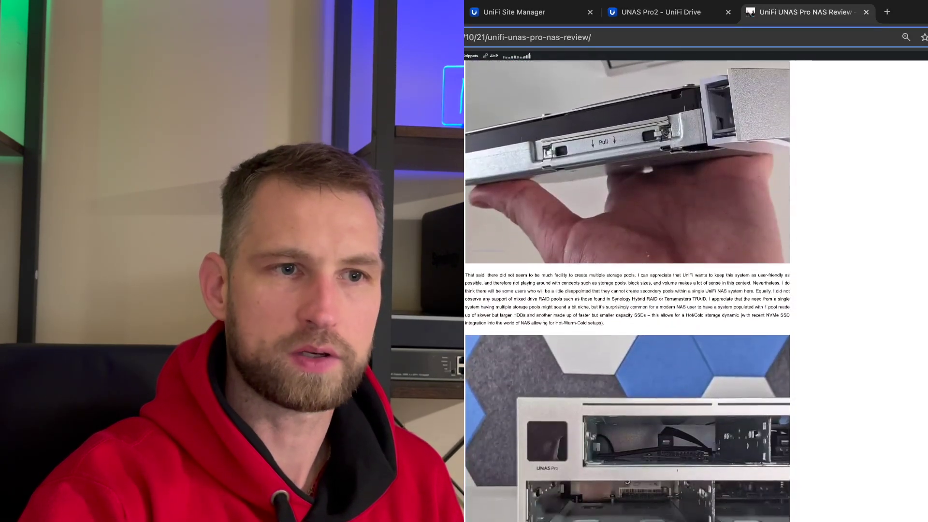
pyautogui.scroll(-3, 627, 290)
pyautogui.scroll(-3, 627, 290)
pyautogui.scroll(-3, 627, 291)
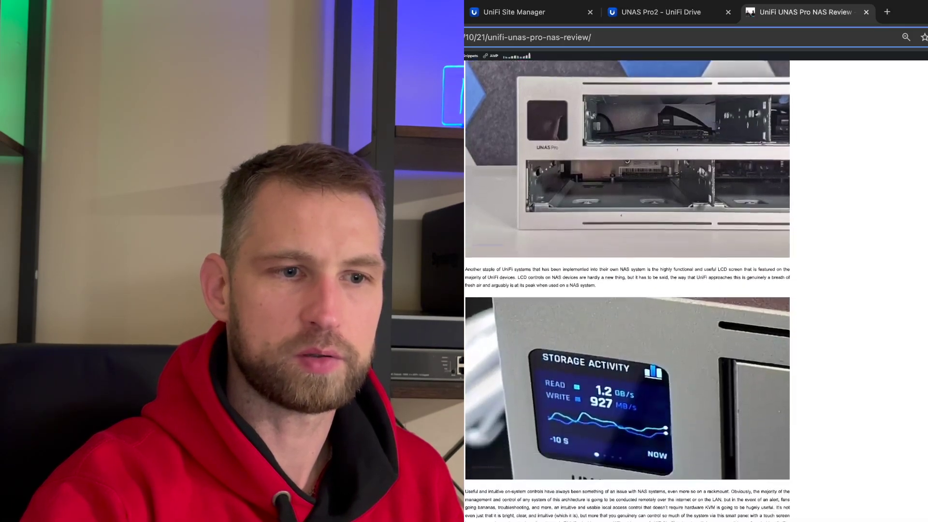
pyautogui.scroll(-3, 628, 291)
pyautogui.scroll(-3, 628, 290)
pyautogui.scroll(-3, 628, 290)
pyautogui.scroll(-4, 627, 291)
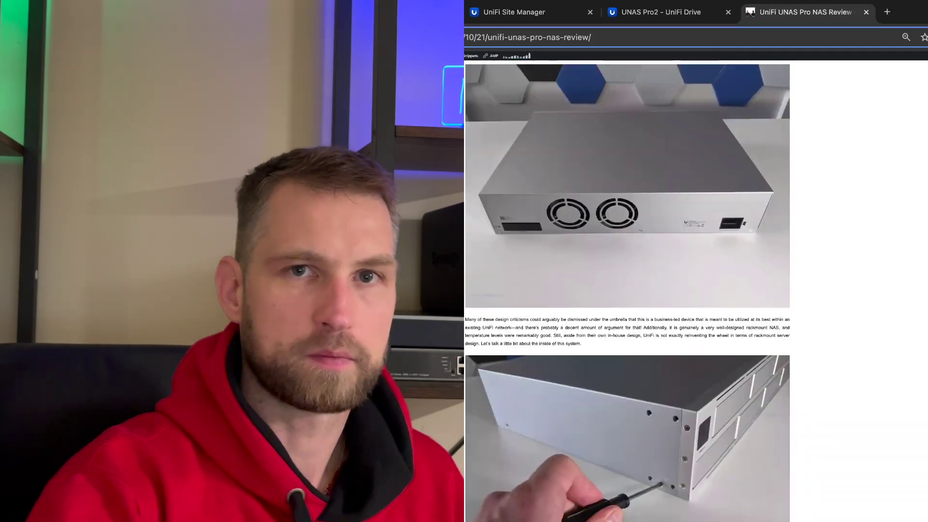
pyautogui.scroll(-3, 627, 291)
pyautogui.scroll(-4, 627, 290)
pyautogui.scroll(-3, 626, 290)
pyautogui.scroll(2, 490, 266)
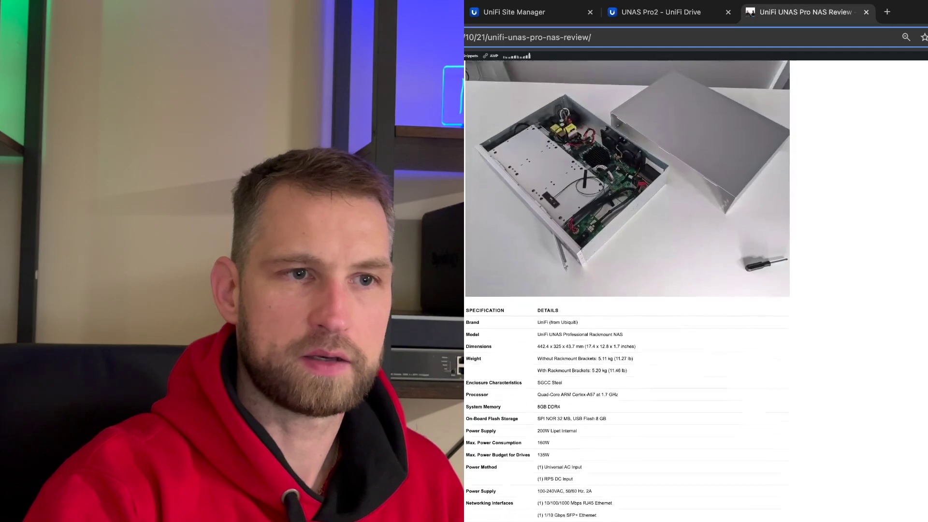
pyautogui.scroll(1, 491, 265)
pyautogui.scroll(2, 523, 210)
# Enlarge the UNAS Pro internal hardware photo in the review, then close it
pyautogui.click(523, 209)
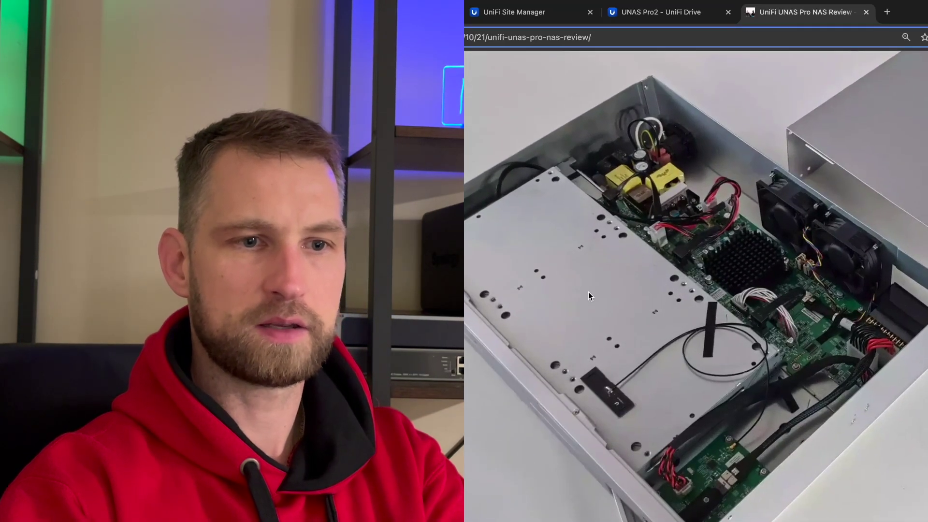
pyautogui.click(588, 293)
pyautogui.scroll(-4, 588, 292)
pyautogui.scroll(-4, 588, 292)
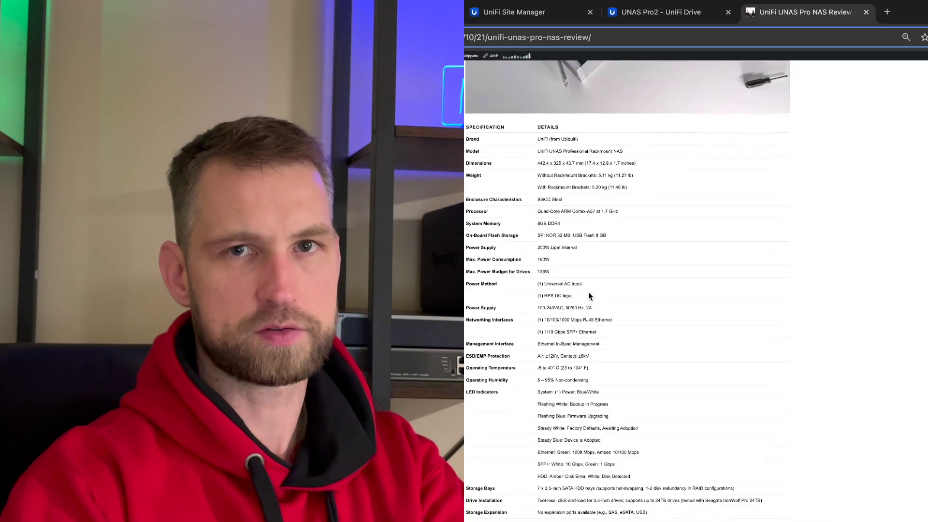
pyautogui.scroll(-4, 588, 292)
pyautogui.scroll(-3, 588, 292)
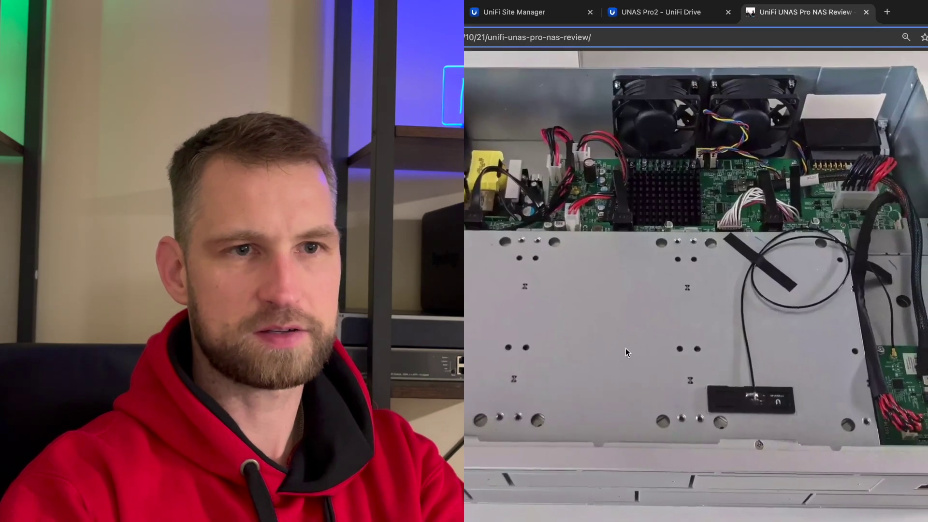
pyautogui.scroll(-2, 626, 352)
pyautogui.scroll(-2, 626, 352)
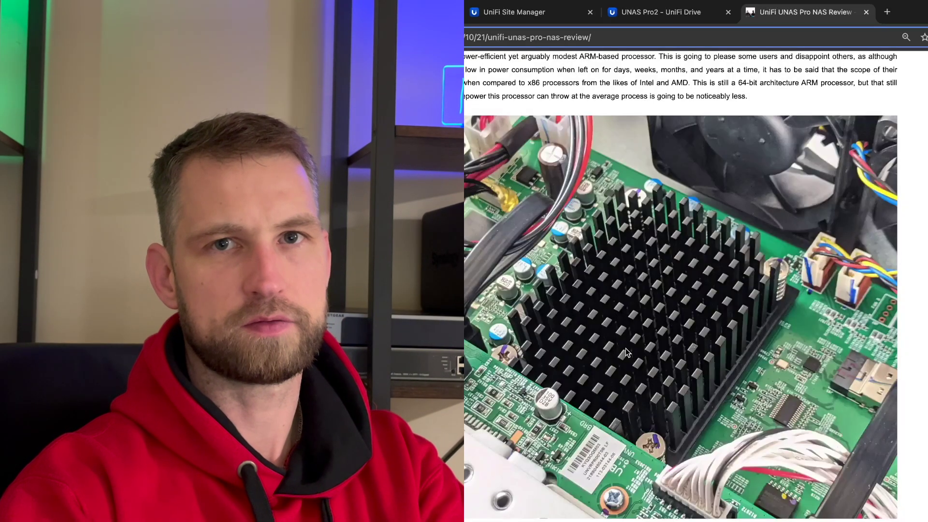
pyautogui.scroll(-3, 626, 353)
pyautogui.scroll(-3, 626, 353)
pyautogui.scroll(-3, 626, 353)
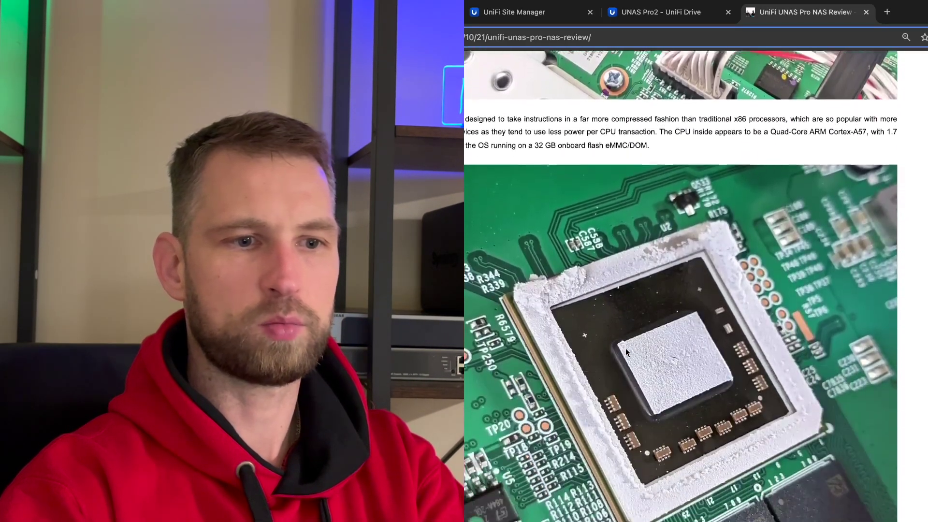
pyautogui.scroll(-2, 626, 352)
pyautogui.scroll(-1, 626, 353)
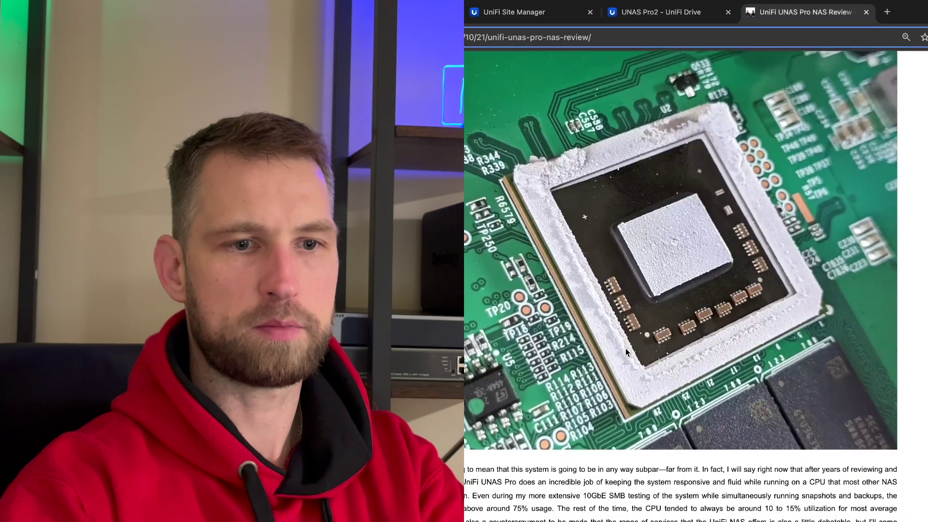
pyautogui.scroll(-1, 626, 352)
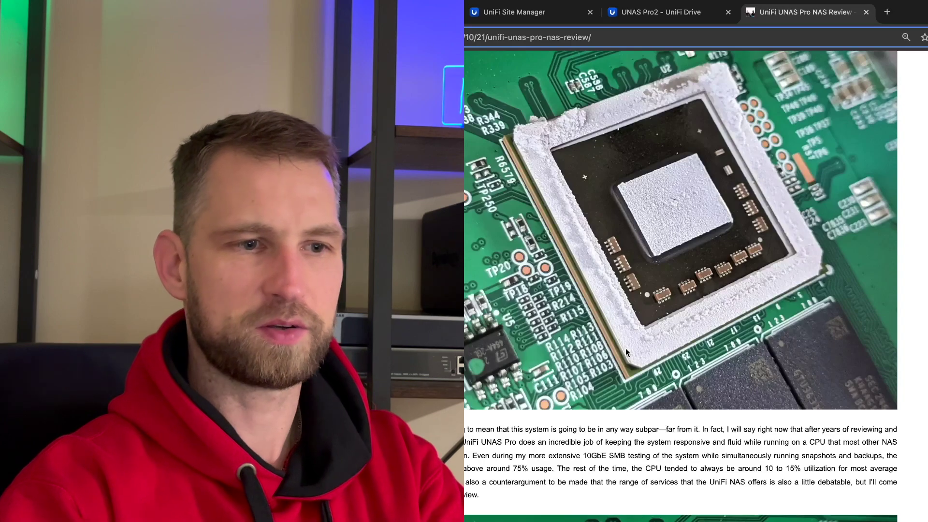
pyautogui.scroll(-3, 626, 353)
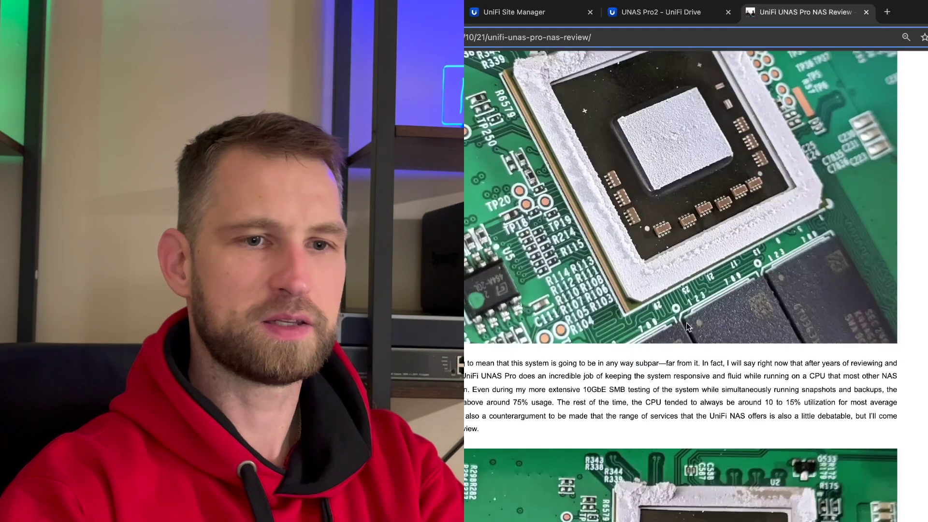
pyautogui.scroll(-5, 736, 325)
pyautogui.scroll(-4, 736, 324)
pyautogui.scroll(-2, 736, 325)
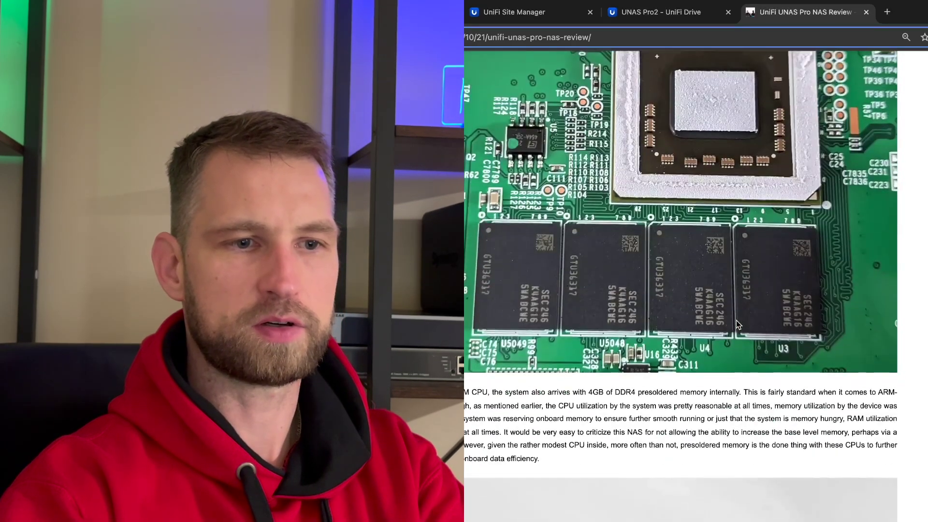
pyautogui.scroll(-6, 688, 348)
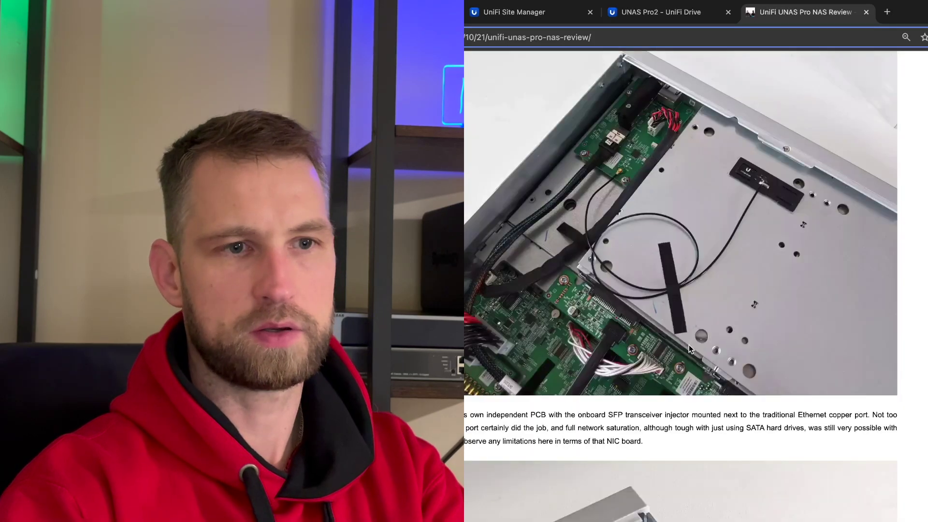
pyautogui.scroll(-2, 688, 344)
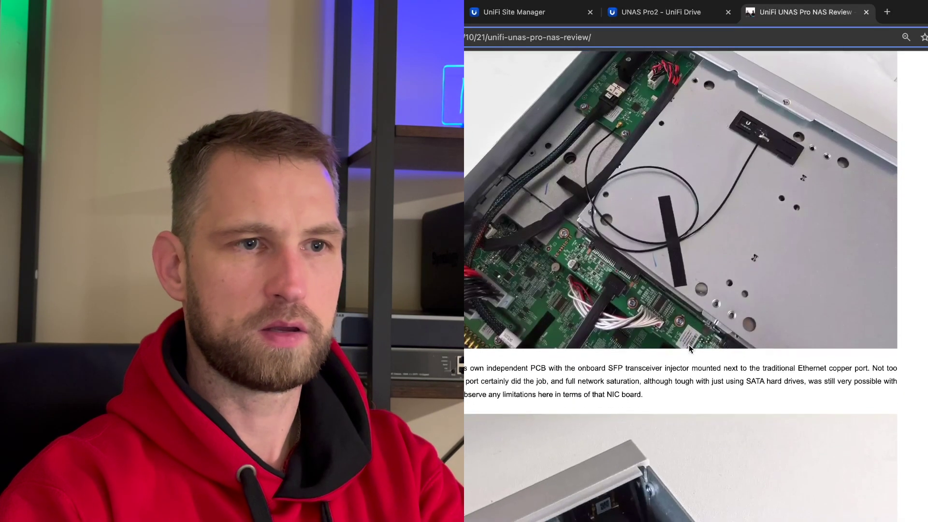
pyautogui.scroll(-1, 689, 345)
pyautogui.scroll(-5, 689, 348)
pyautogui.scroll(-2, 689, 348)
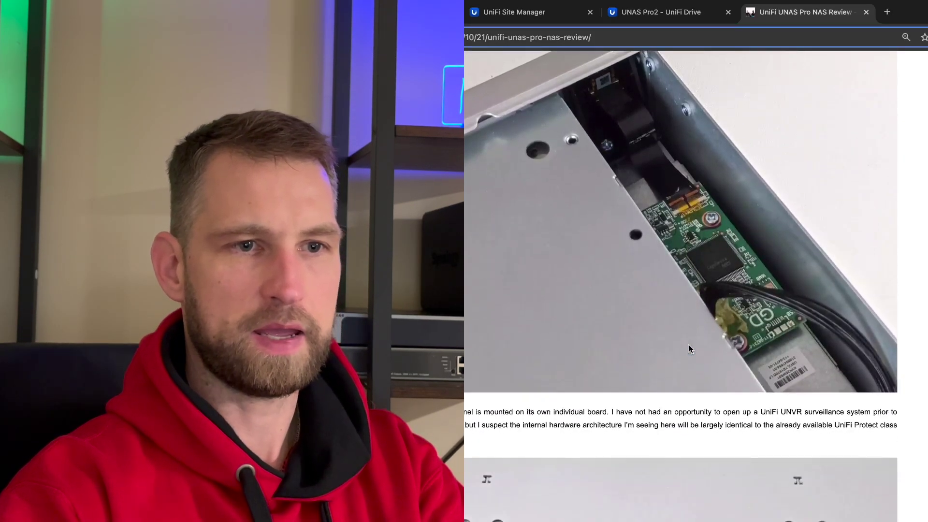
pyautogui.scroll(-1, 689, 348)
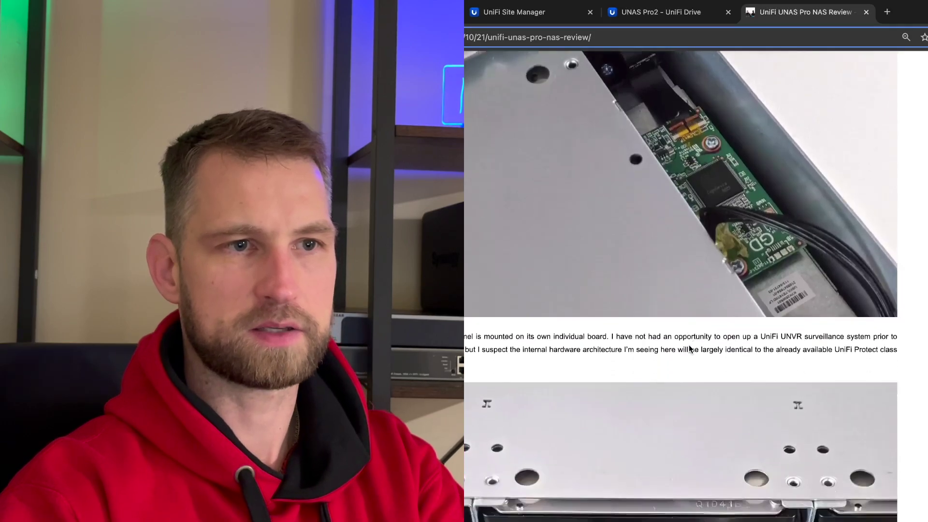
pyautogui.scroll(-5, 689, 348)
pyautogui.scroll(-5, 689, 348)
pyautogui.scroll(-4, 689, 348)
pyautogui.scroll(-1, 688, 348)
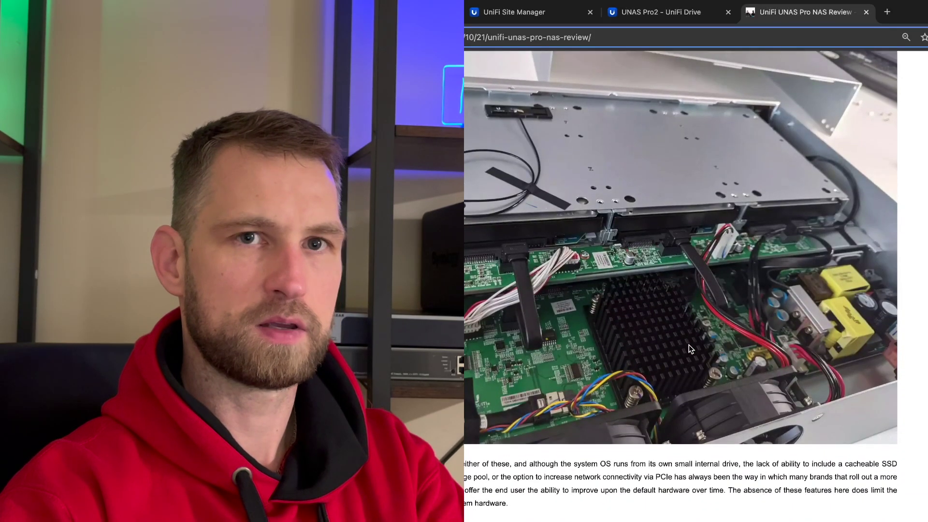
pyautogui.scroll(-3, 689, 348)
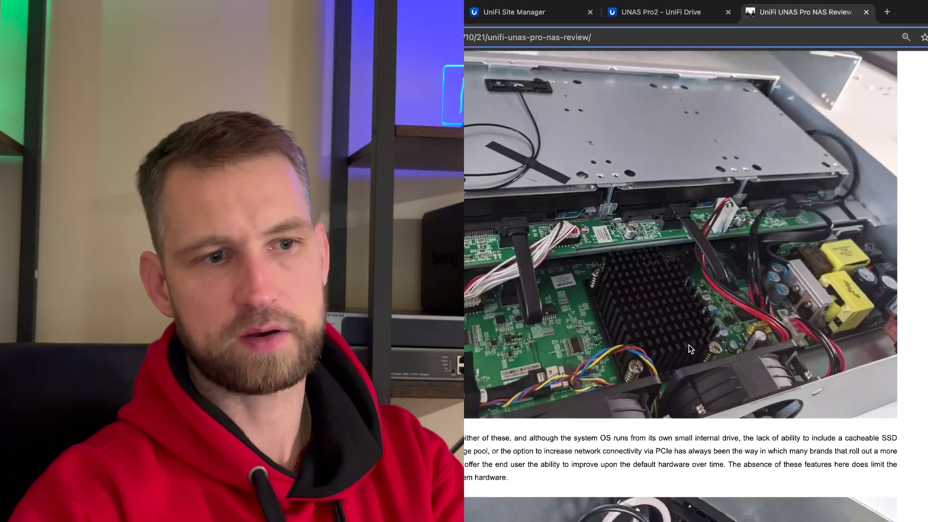
pyautogui.scroll(-3, 689, 348)
pyautogui.scroll(-10, 689, 348)
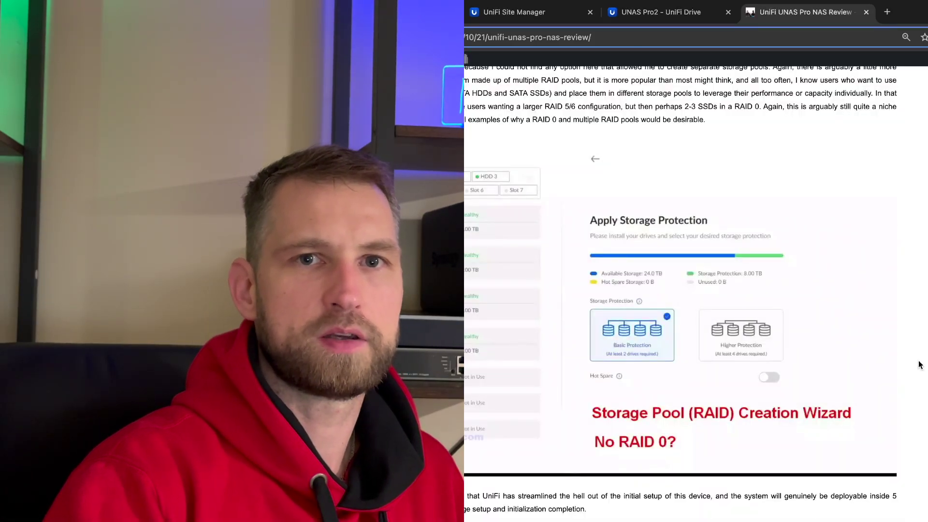
pyautogui.scroll(-1, 920, 365)
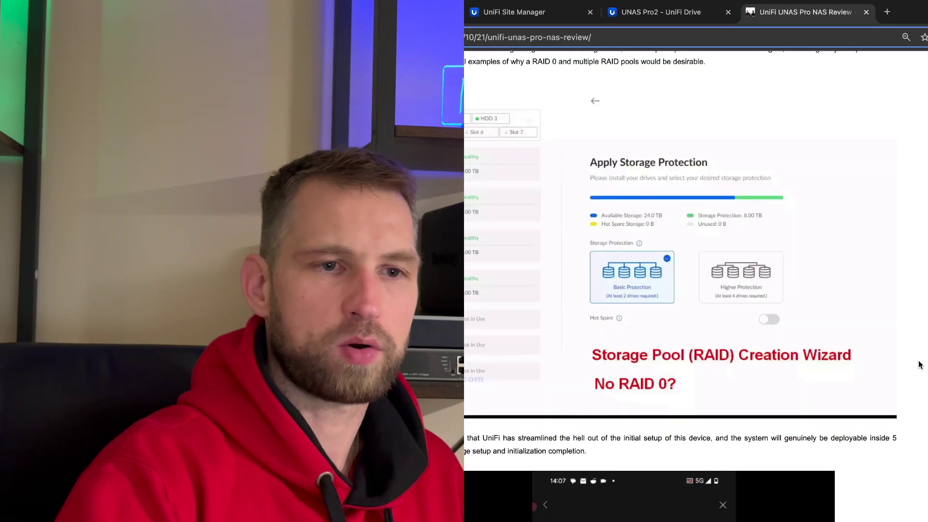
pyautogui.scroll(-1, 920, 365)
pyautogui.scroll(-1, 919, 365)
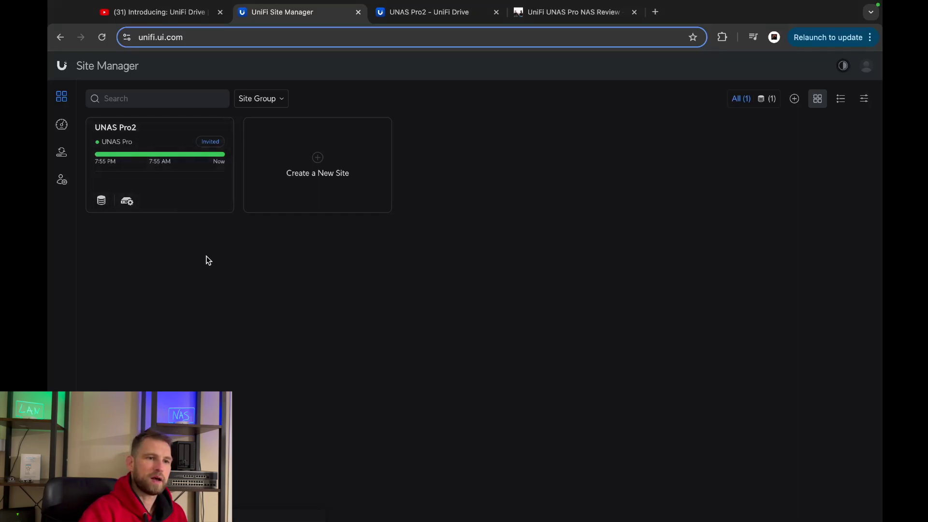
# Open and dismiss the Create a New Site form a few times
pyautogui.click(320, 159)
pyautogui.click(320, 159)
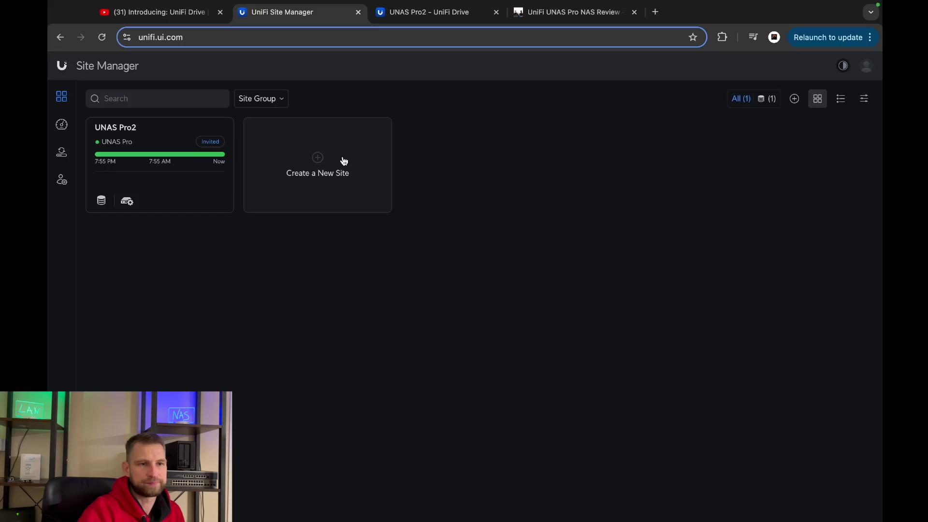
pyautogui.click(326, 163)
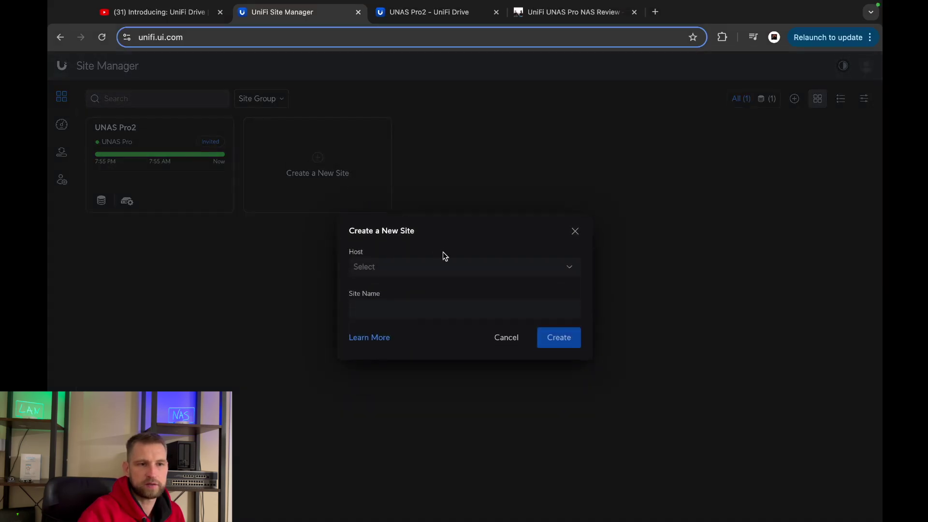
pyautogui.click(321, 163)
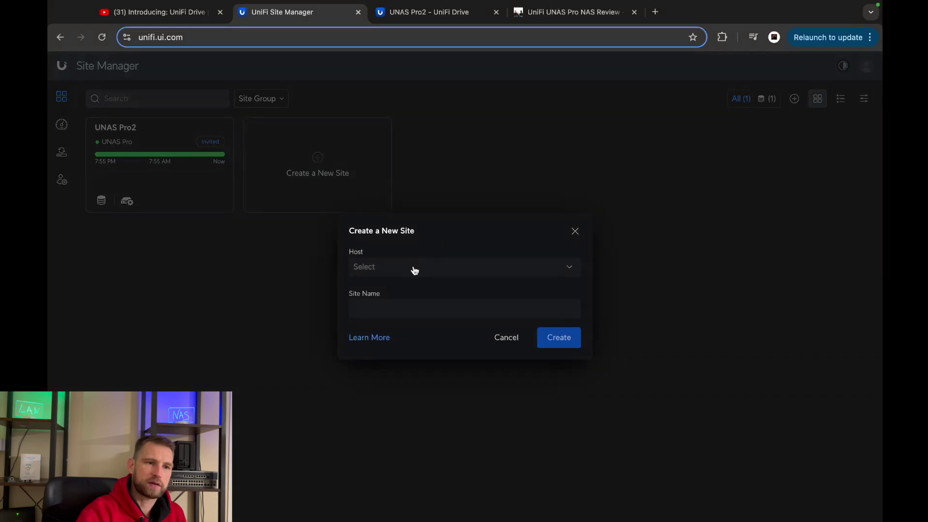
# Check the Host options, dismiss the hosting trial, and enter the UNAS Pro2 console
pyautogui.click(414, 270)
pyautogui.click(419, 289)
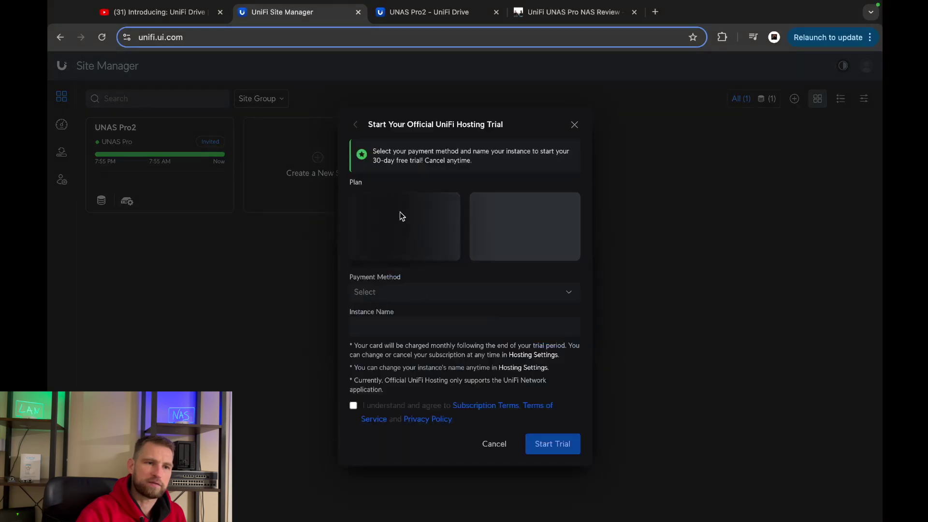
pyautogui.press('Escape')
pyautogui.click(163, 152)
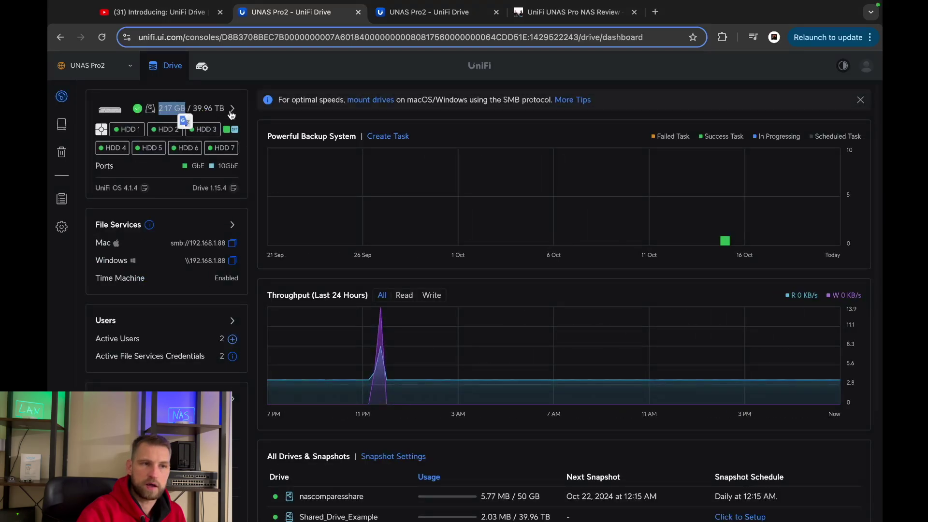
# Highlight the total storage capacity and copy the Mac smb:// share address
pyautogui.moveTo(192, 107); pyautogui.dragTo(219, 109)
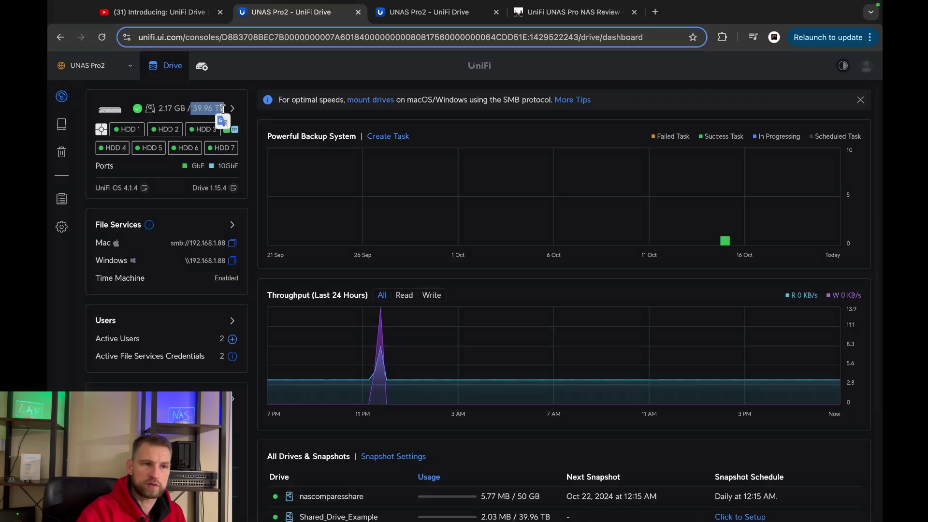
pyautogui.click(130, 133)
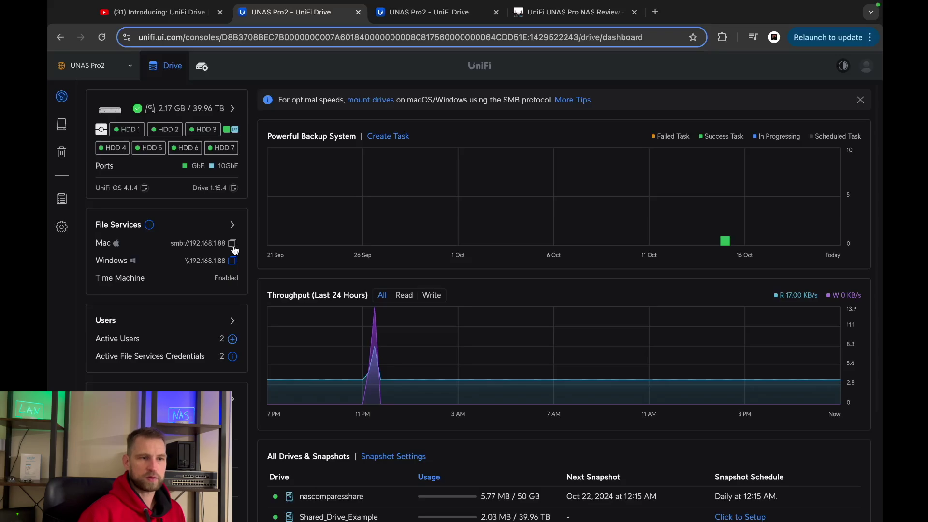
pyautogui.click(233, 242)
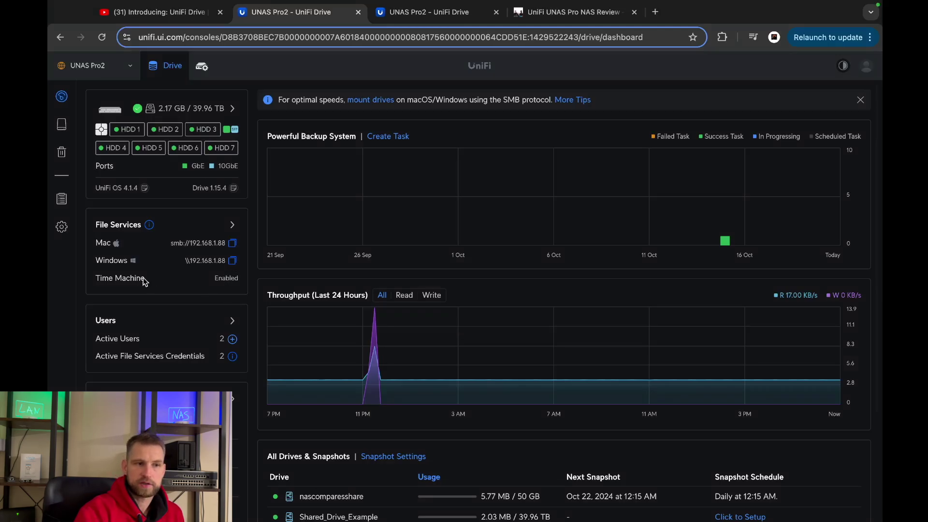
pyautogui.moveTo(145, 280); pyautogui.dragTo(115, 279)
pyautogui.click(174, 294)
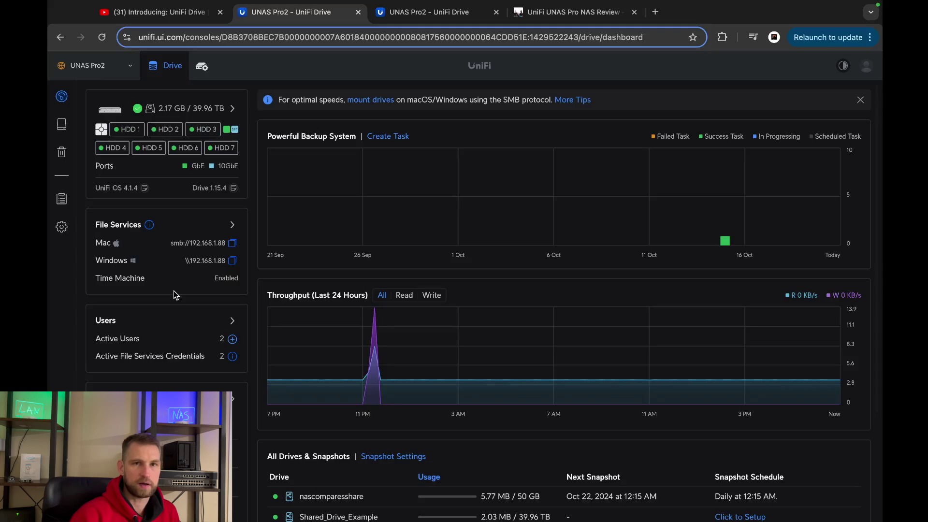
pyautogui.scroll(-3, 173, 291)
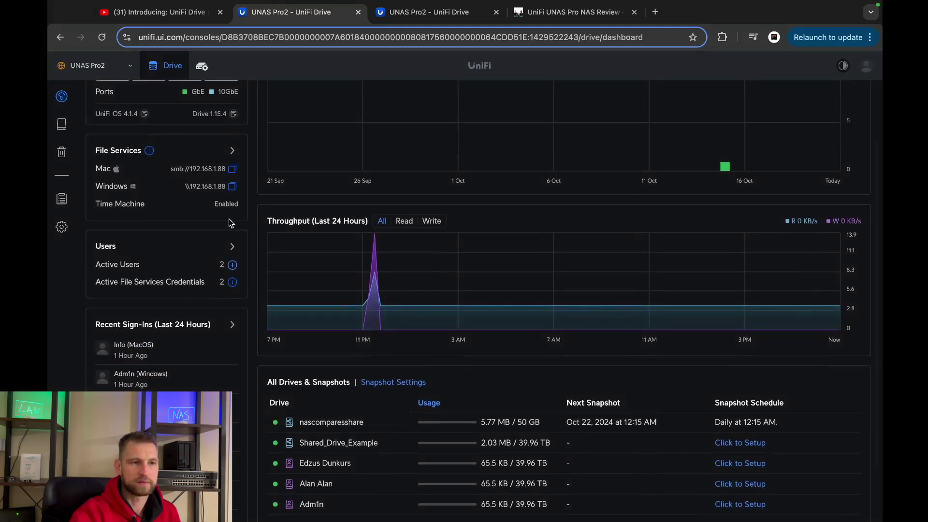
pyautogui.scroll(3, 229, 218)
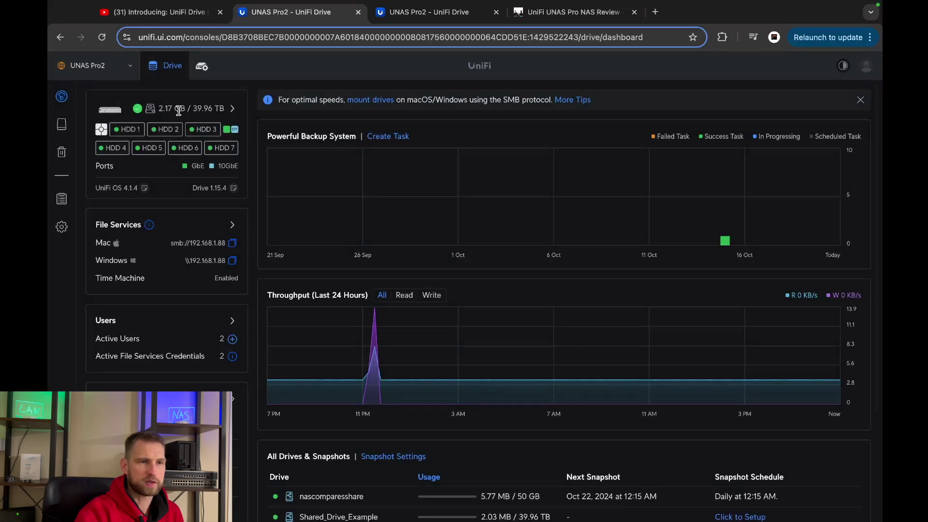
# Highlight the used and total storage figures, then go to File Services settings
pyautogui.moveTo(161, 110); pyautogui.dragTo(221, 110)
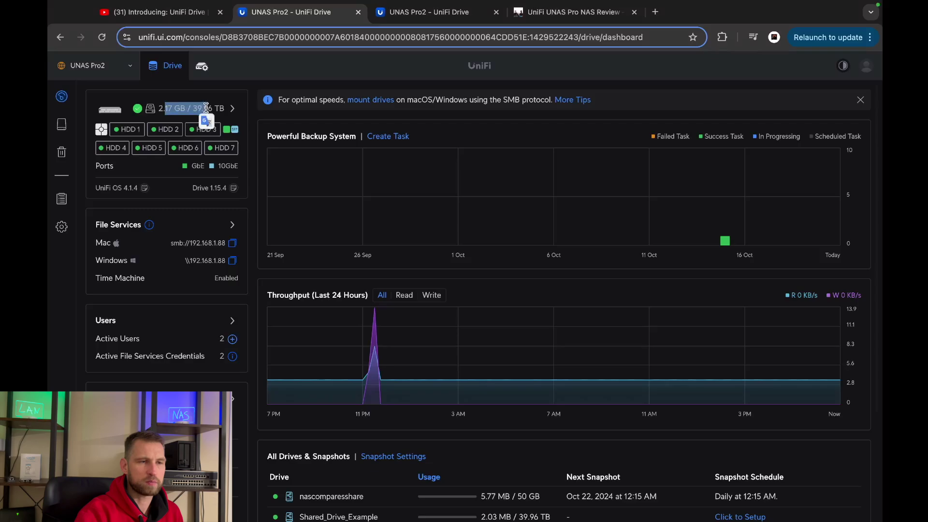
pyautogui.moveTo(224, 109); pyautogui.dragTo(182, 109)
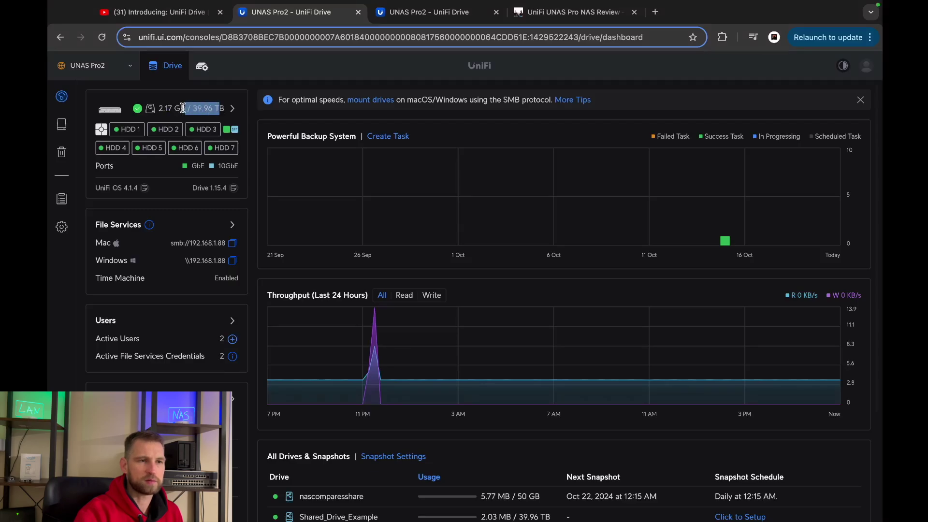
pyautogui.click(168, 108)
pyautogui.moveTo(149, 225)
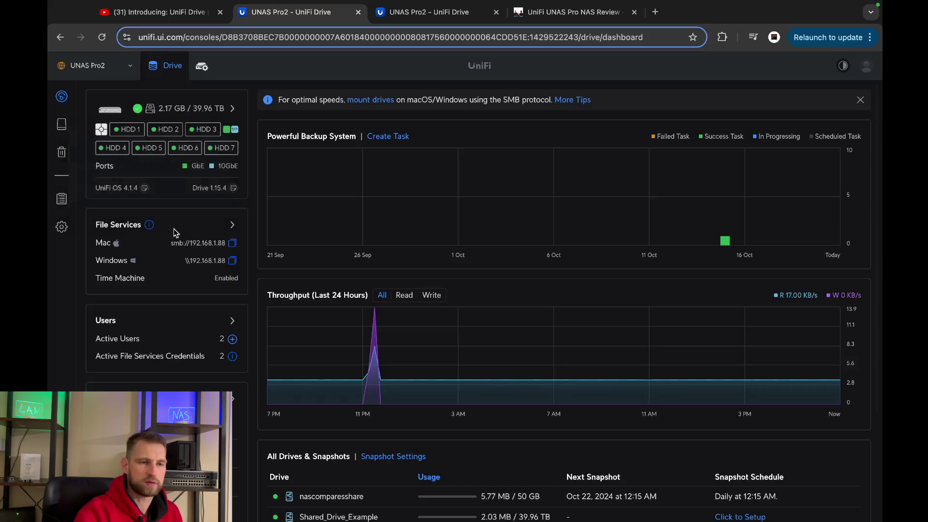
pyautogui.click(232, 225)
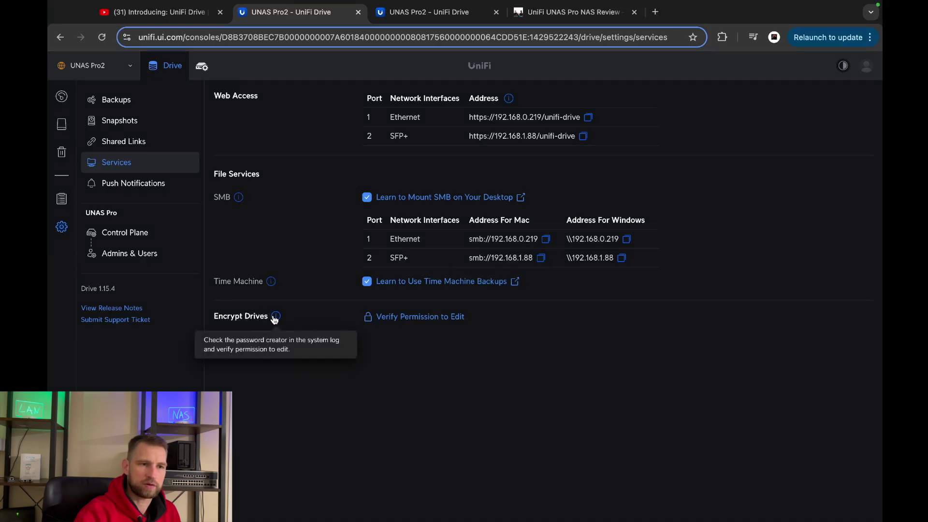
# Go back from Settings > Services to the Drive dashboard
pyautogui.click(61, 36)
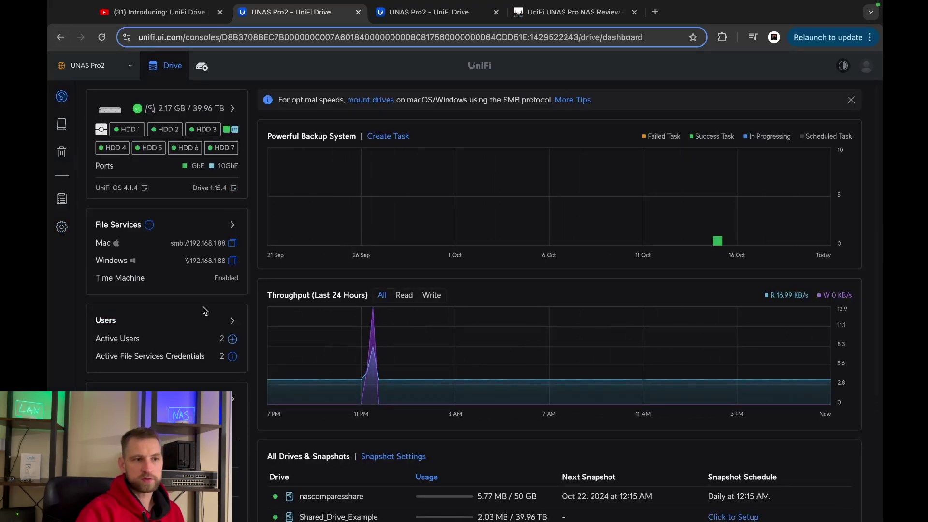
# Start a new user from Users, revealing employee ID, onboard date and personal drive size
pyautogui.click(232, 321)
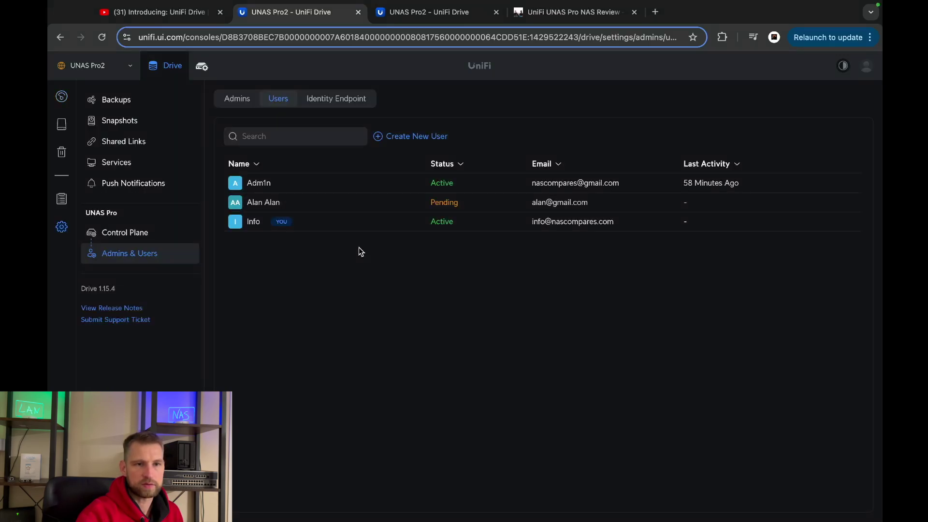
pyautogui.click(401, 137)
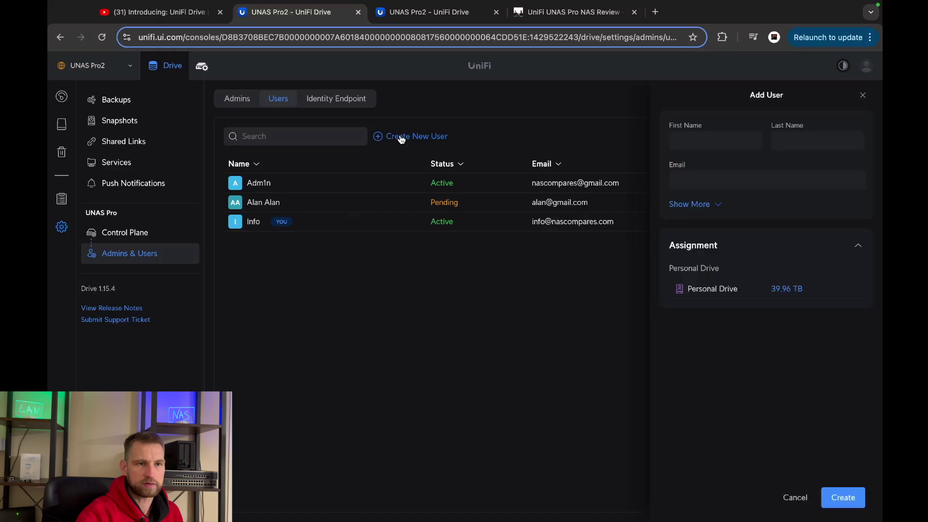
pyautogui.click(714, 139)
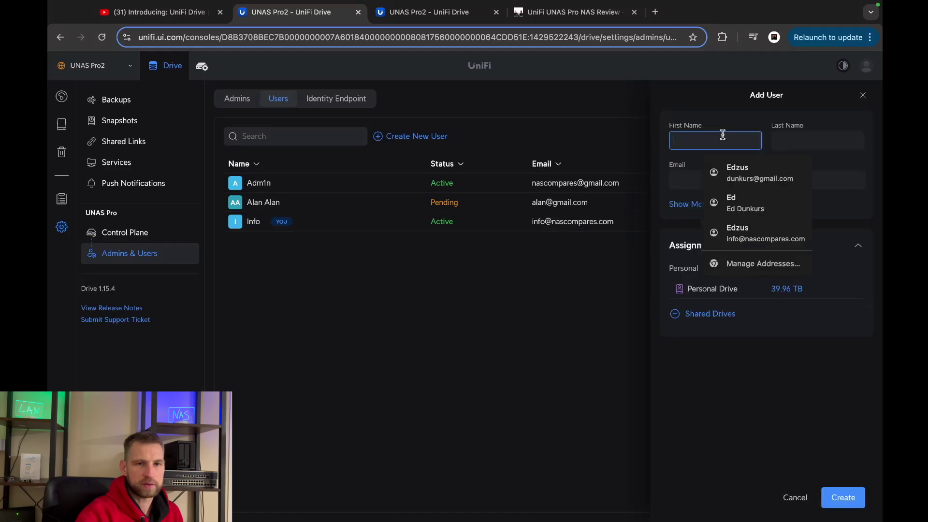
pyautogui.click(799, 140)
pyautogui.click(691, 179)
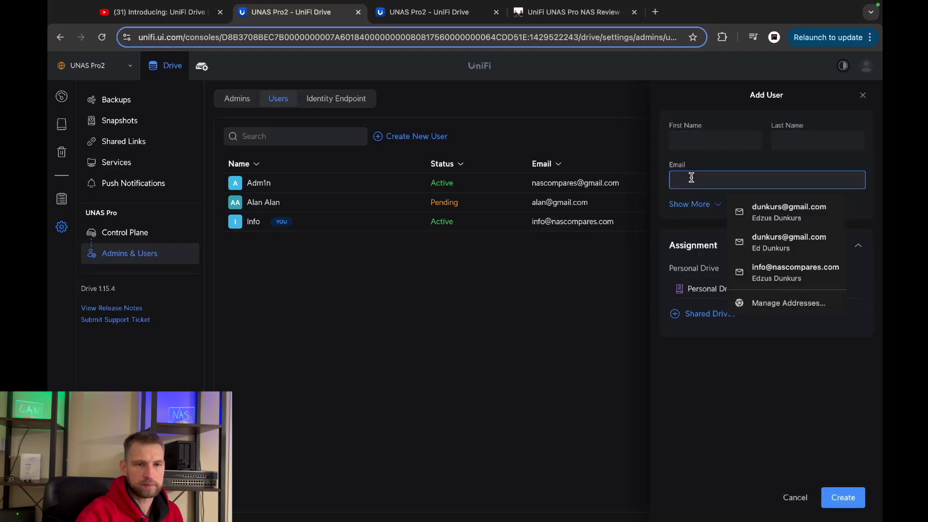
pyautogui.click(689, 204)
pyautogui.click(813, 259)
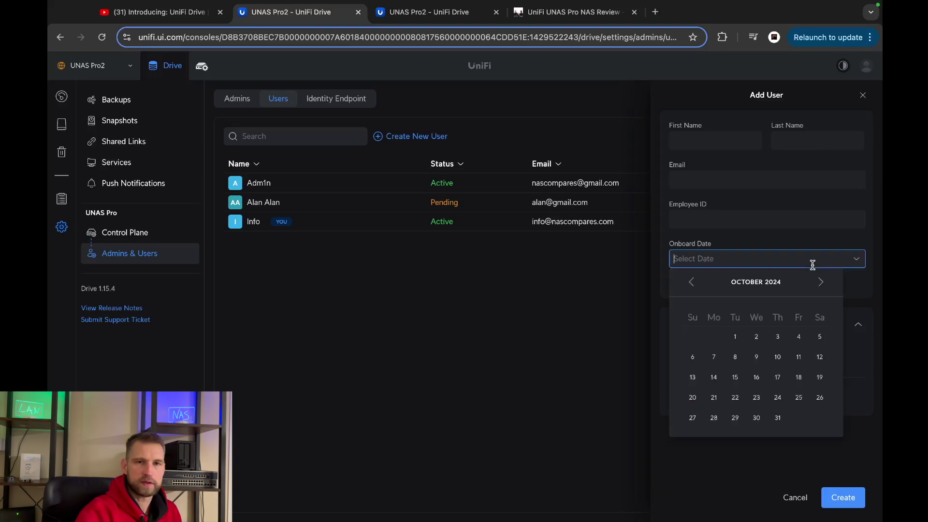
pyautogui.click(788, 246)
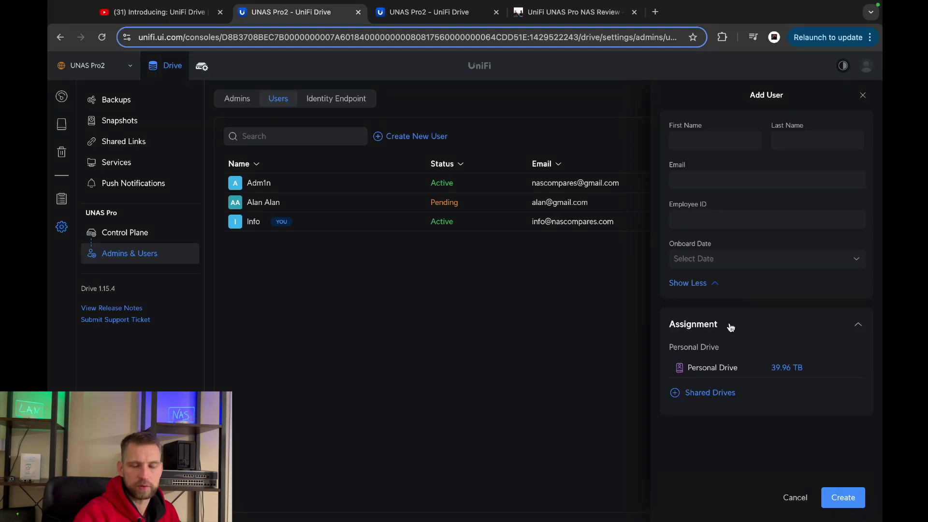
pyautogui.moveTo(761, 368)
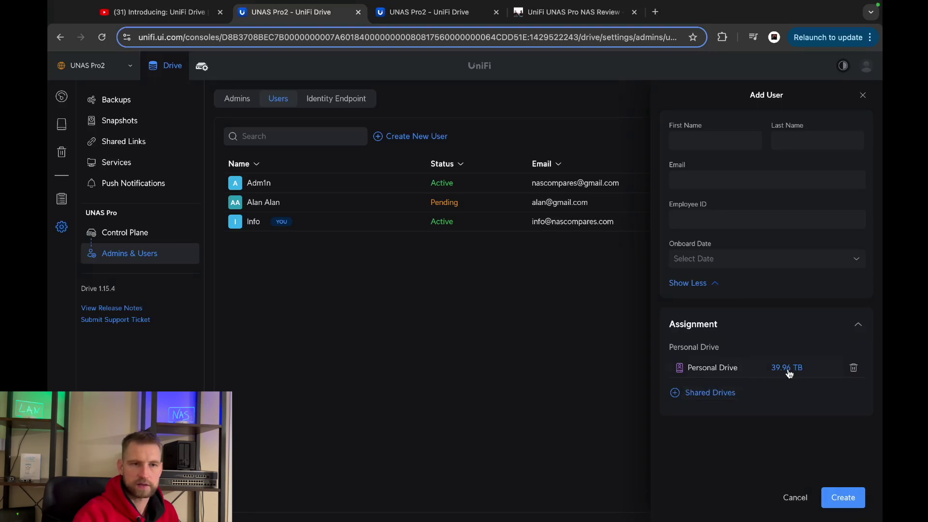
pyautogui.click(789, 371)
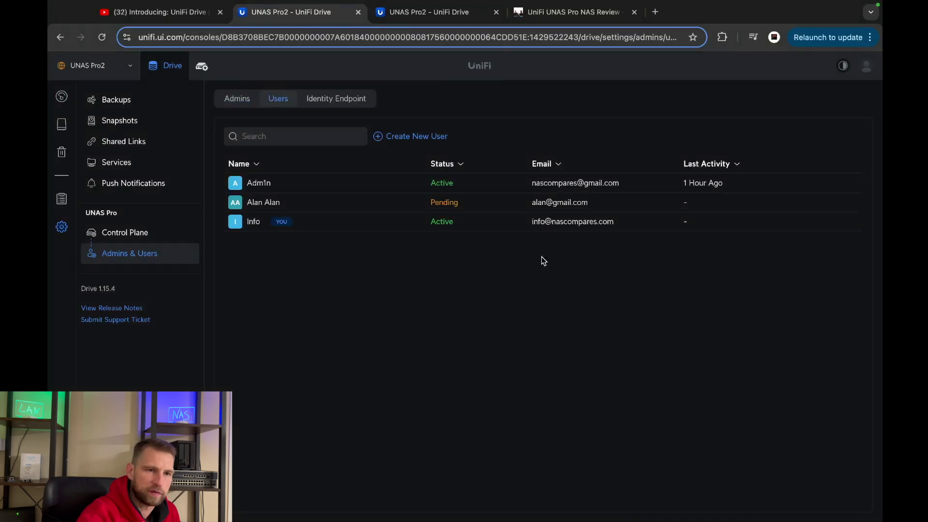
# Browse the Admins, Users and Identity Endpoint tabs, then open pending user Alan Alan
pyautogui.click(237, 99)
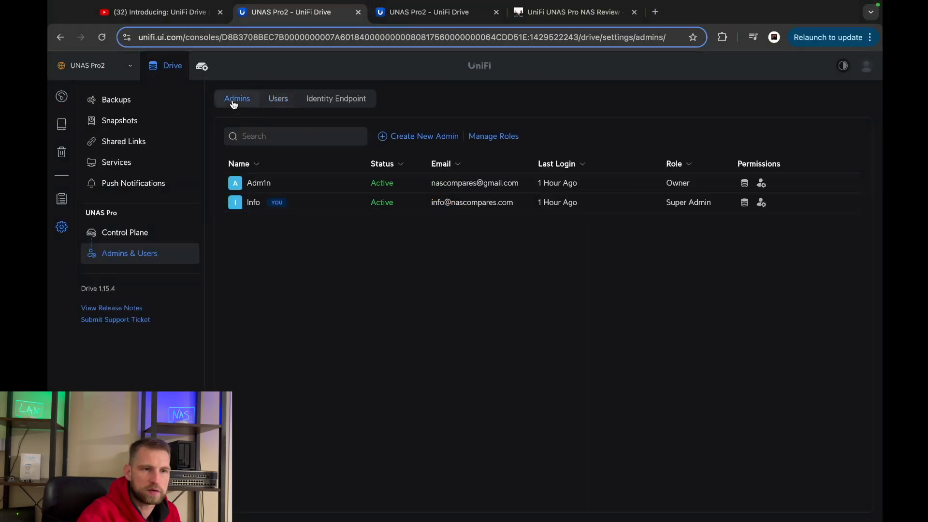
pyautogui.click(278, 98)
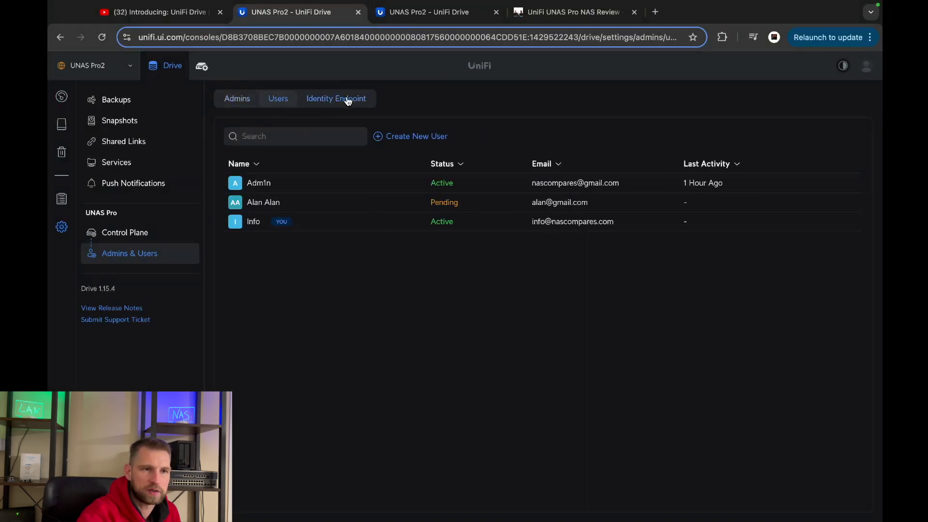
pyautogui.click(340, 102)
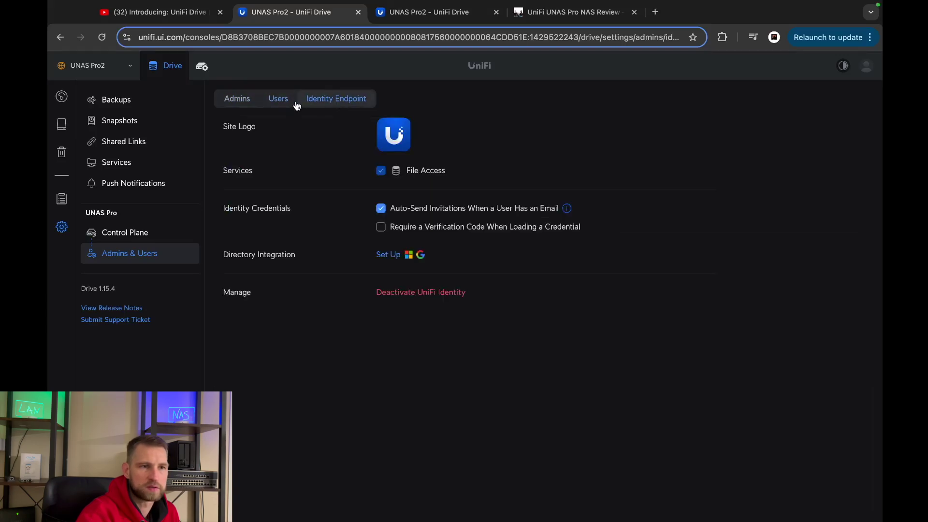
pyautogui.click(278, 99)
pyautogui.click(325, 205)
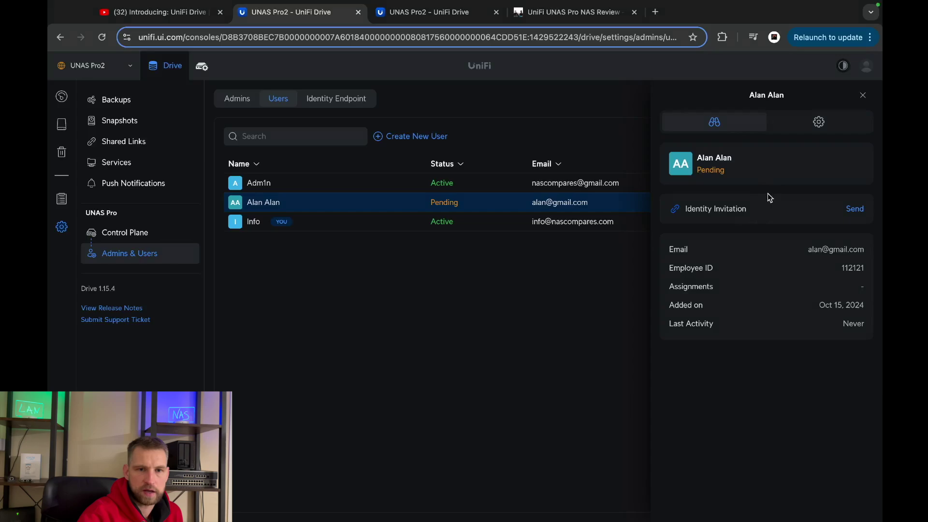
# Edit Alan Alan's settings and turn off his File Services Credentials
pyautogui.click(818, 122)
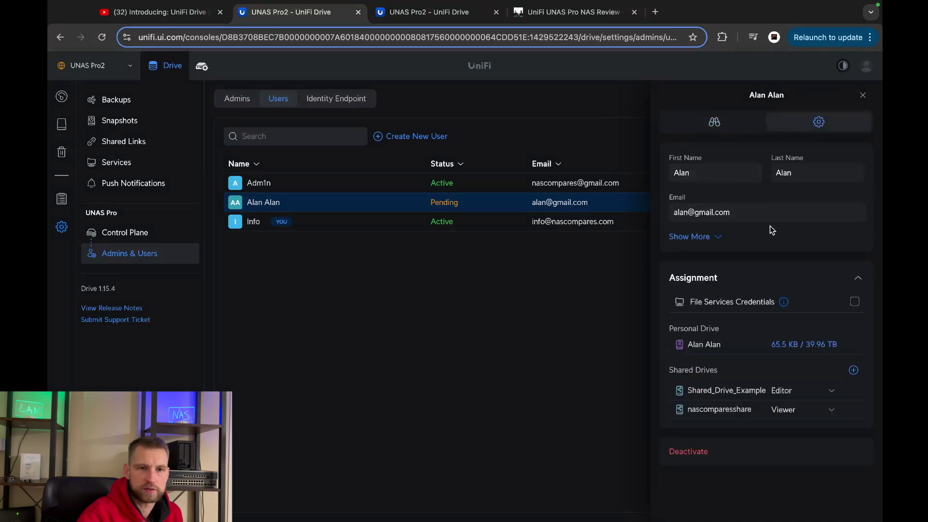
pyautogui.click(719, 236)
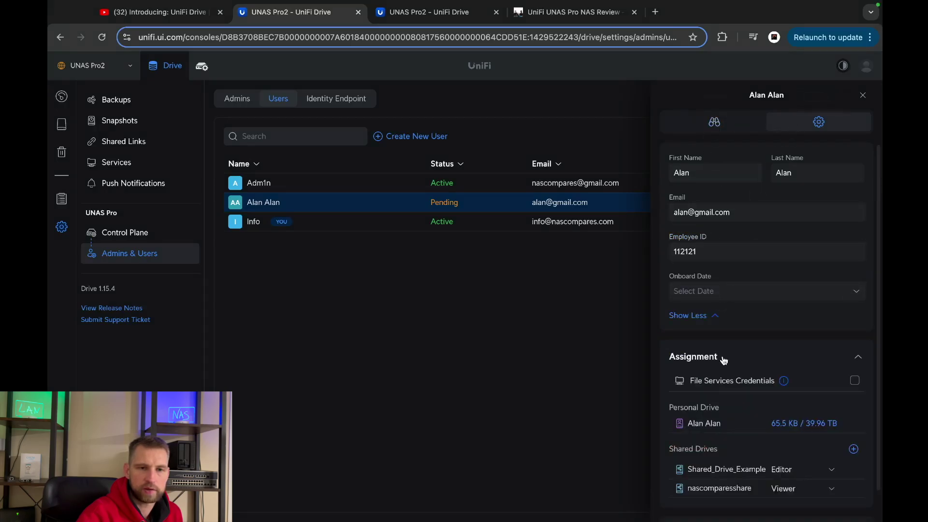
pyautogui.scroll(-1, 732, 282)
pyautogui.click(855, 349)
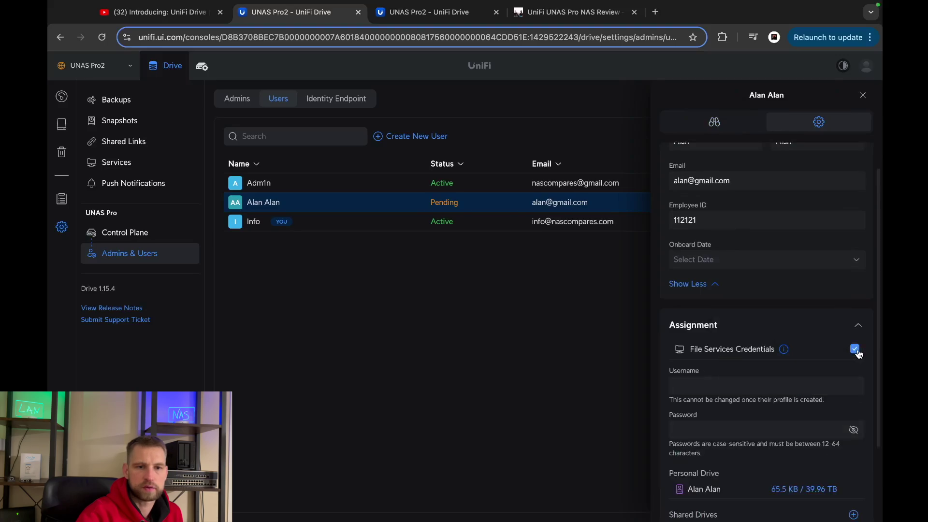
pyautogui.scroll(-3, 801, 389)
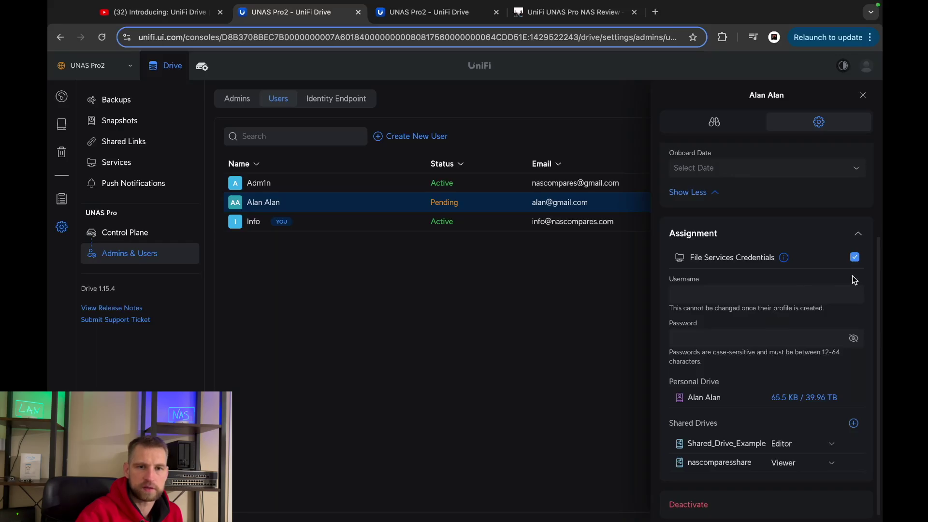
pyautogui.click(856, 259)
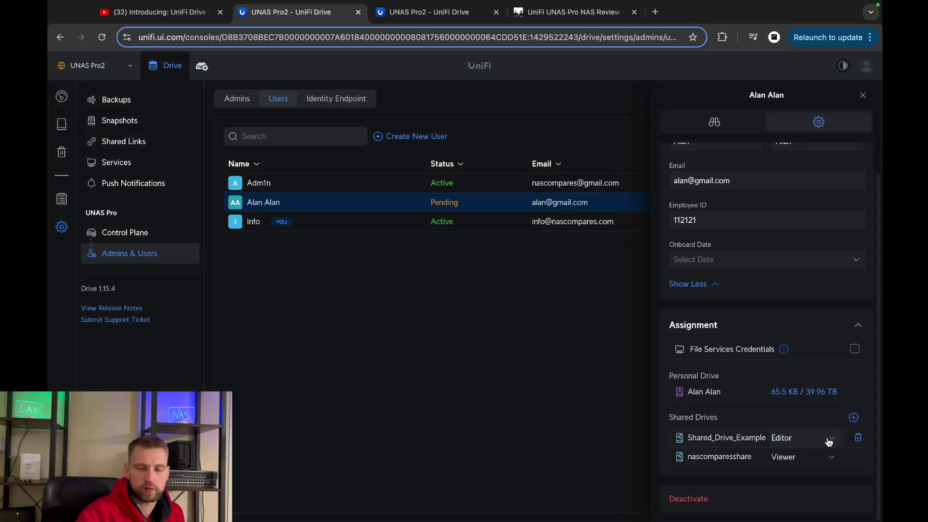
# Keep Shared_Drive_Example as Editor and list more shared drives to assign
pyautogui.click(829, 441)
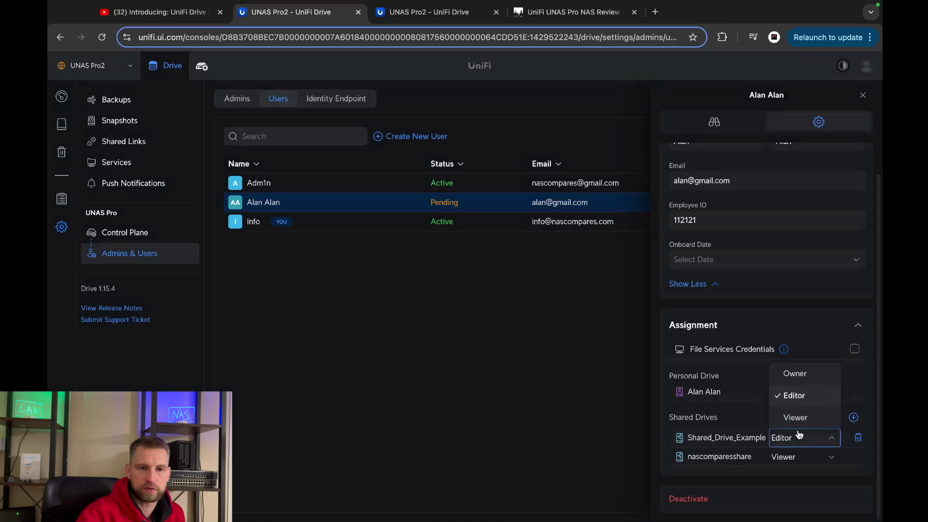
pyautogui.click(733, 477)
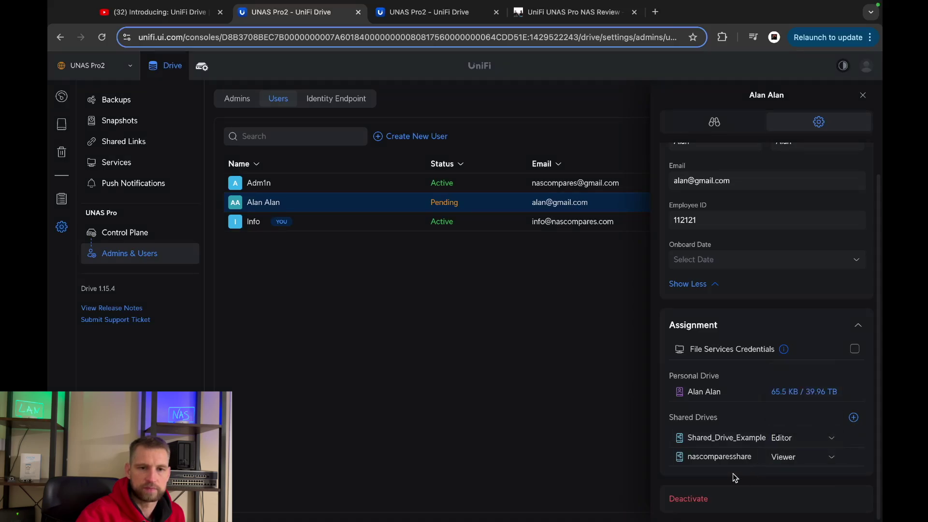
pyautogui.click(853, 419)
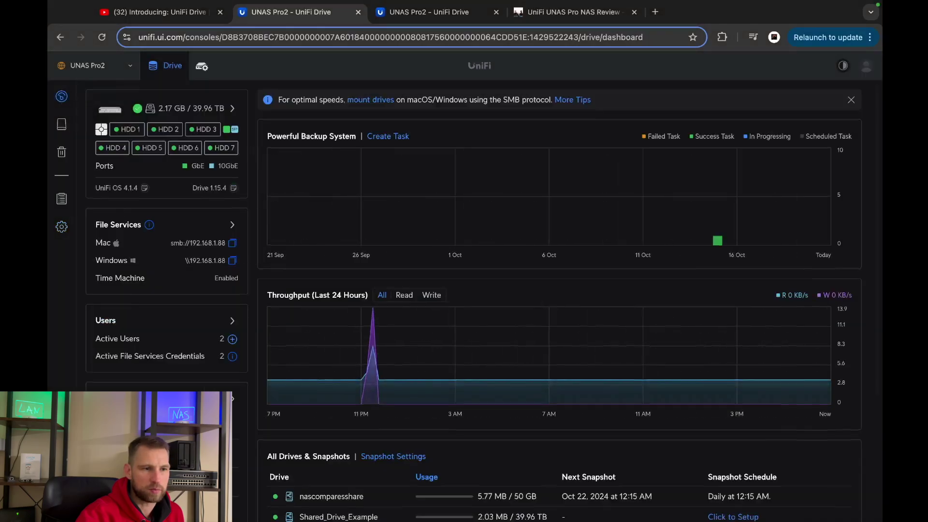
pyautogui.scroll(-3, 551, 290)
pyautogui.scroll(-2, 552, 290)
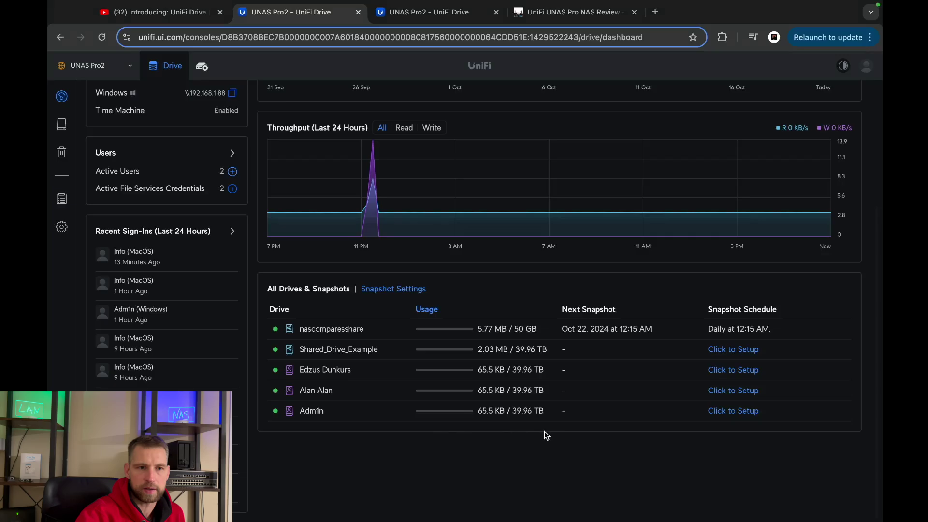
pyautogui.scroll(5, 545, 435)
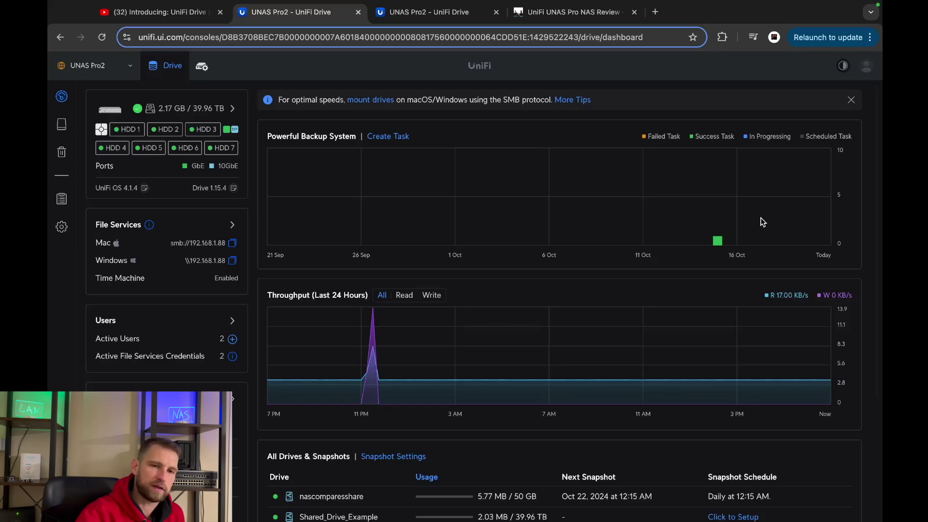
pyautogui.scroll(-2, 762, 221)
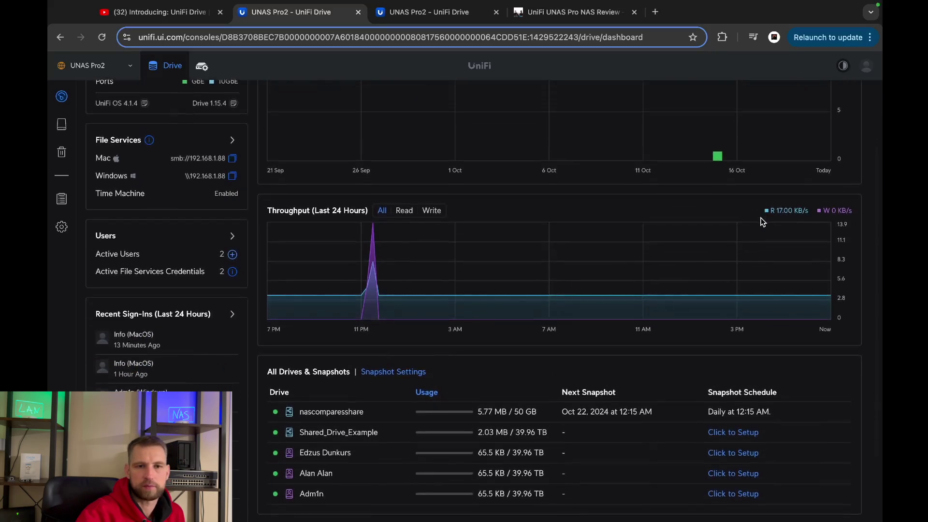
pyautogui.scroll(-3, 762, 221)
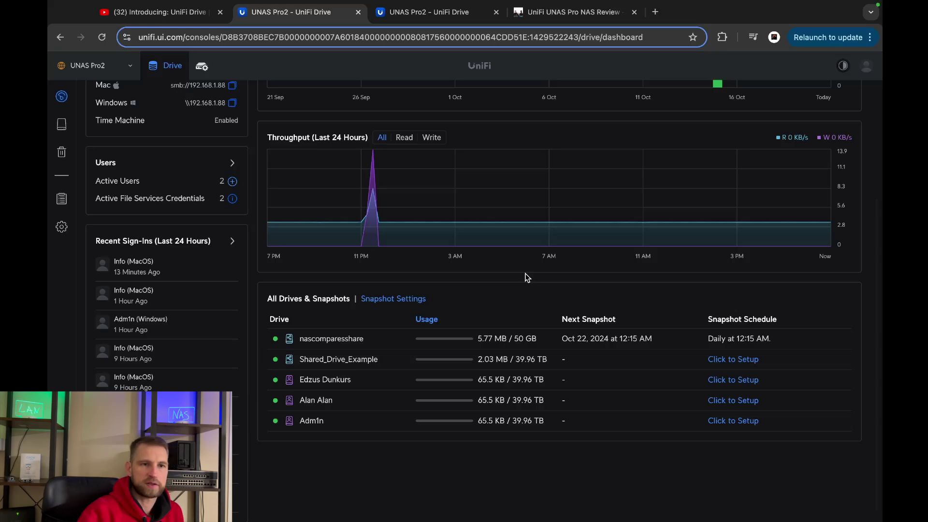
pyautogui.moveTo(454, 223)
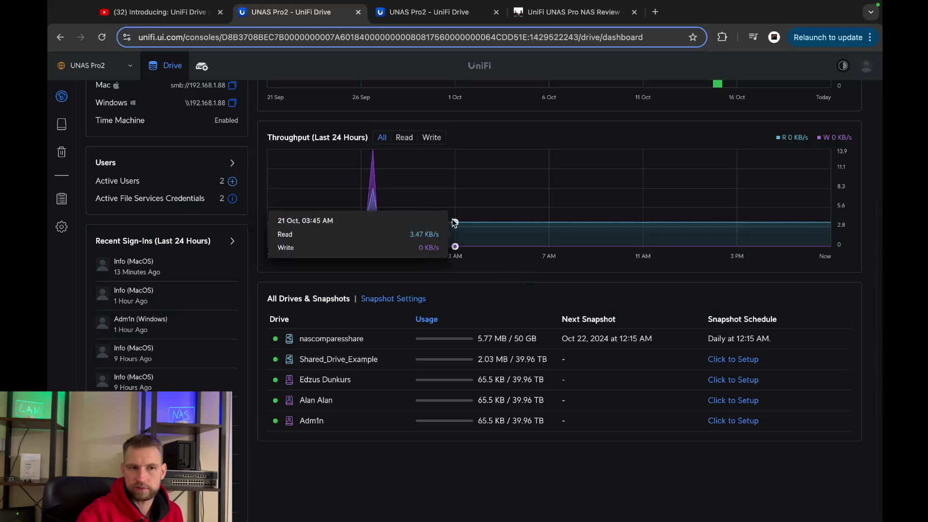
pyautogui.scroll(-1, 597, 279)
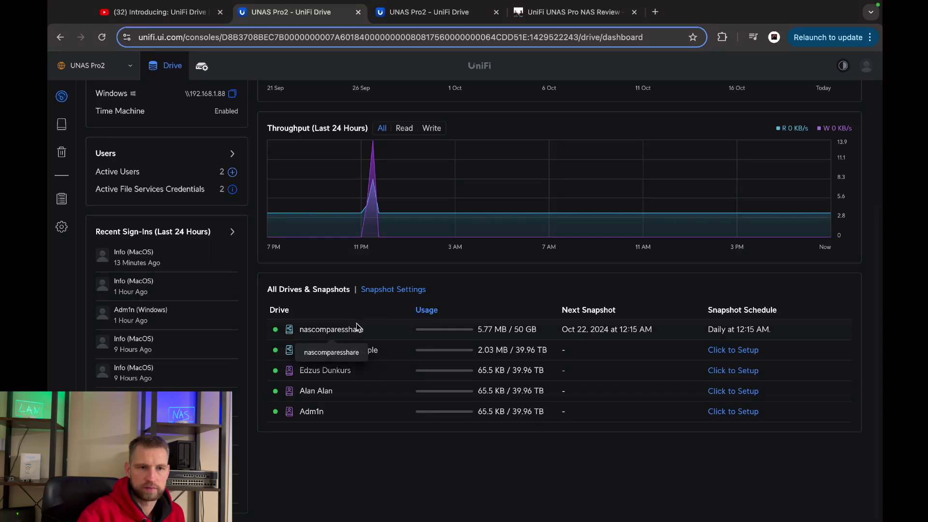
pyautogui.scroll(5, 357, 328)
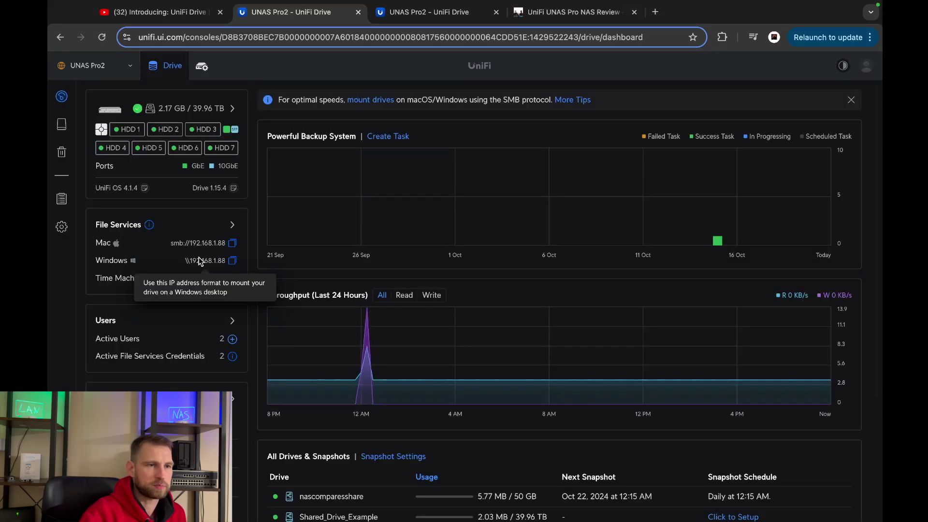
pyautogui.click(61, 125)
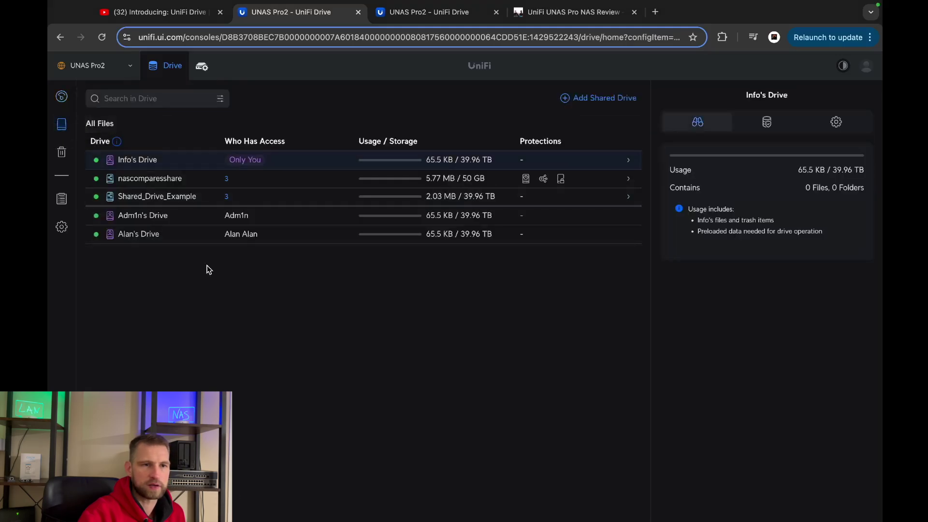
# Start a shared drive named EdShare with a 100 GB enforced storage limit
pyautogui.click(601, 100)
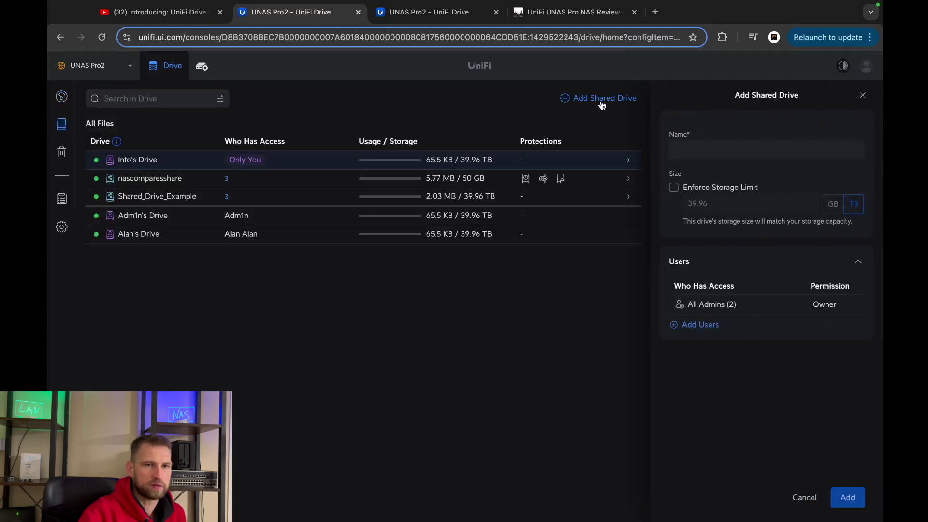
pyautogui.click(718, 148)
pyautogui.write('Ed')
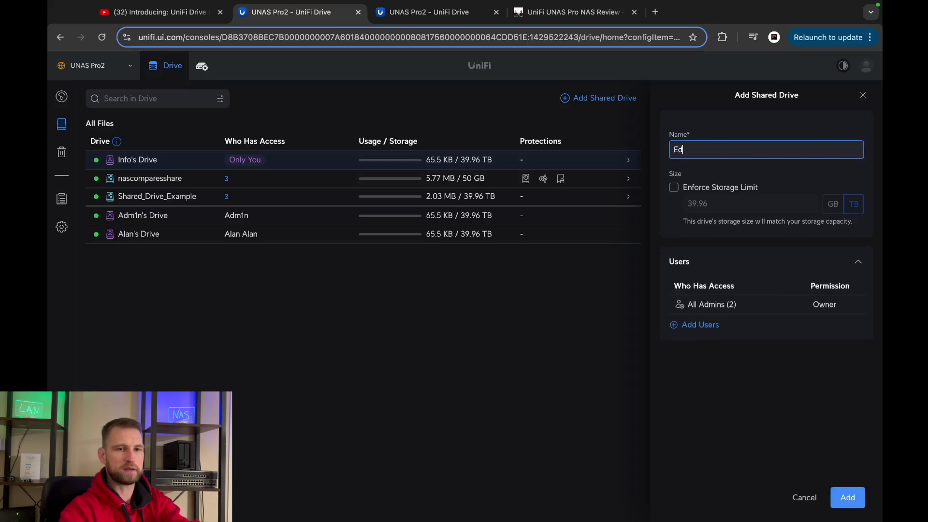
pyautogui.write('Share')
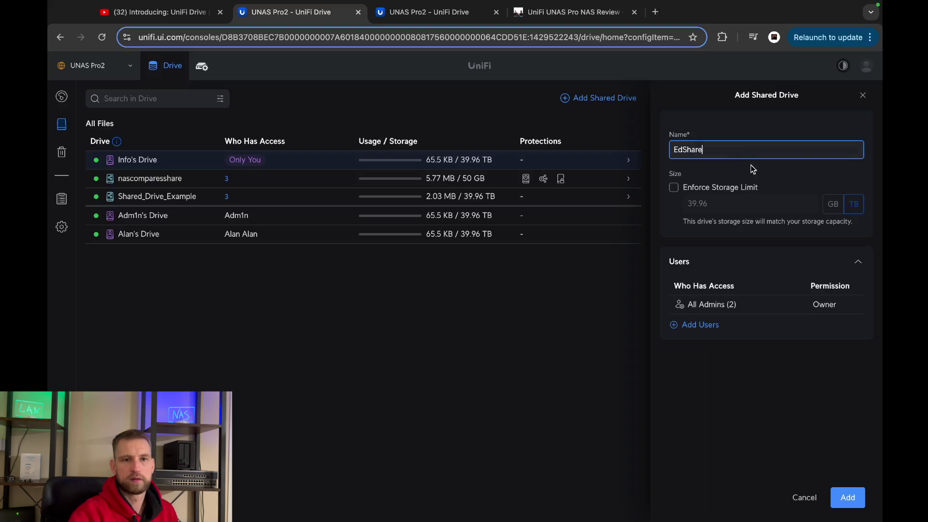
pyautogui.click(675, 187)
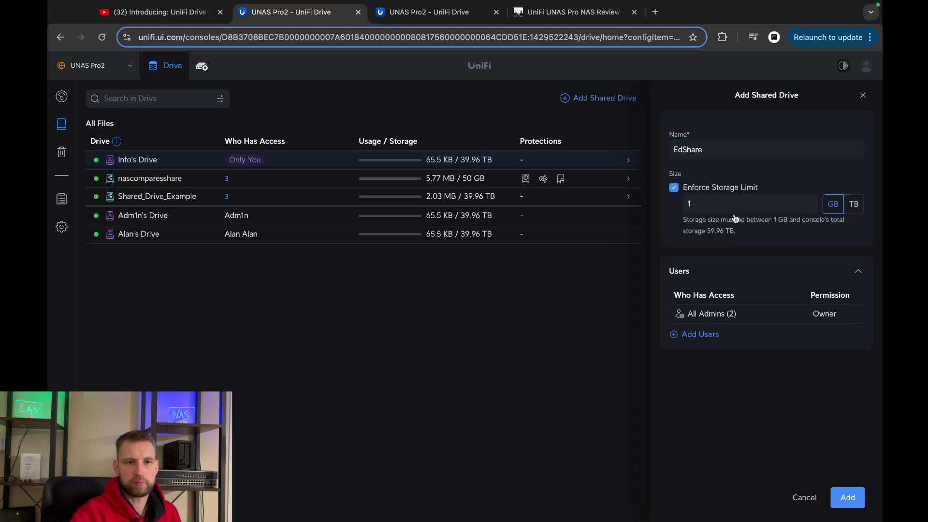
pyautogui.click(689, 203)
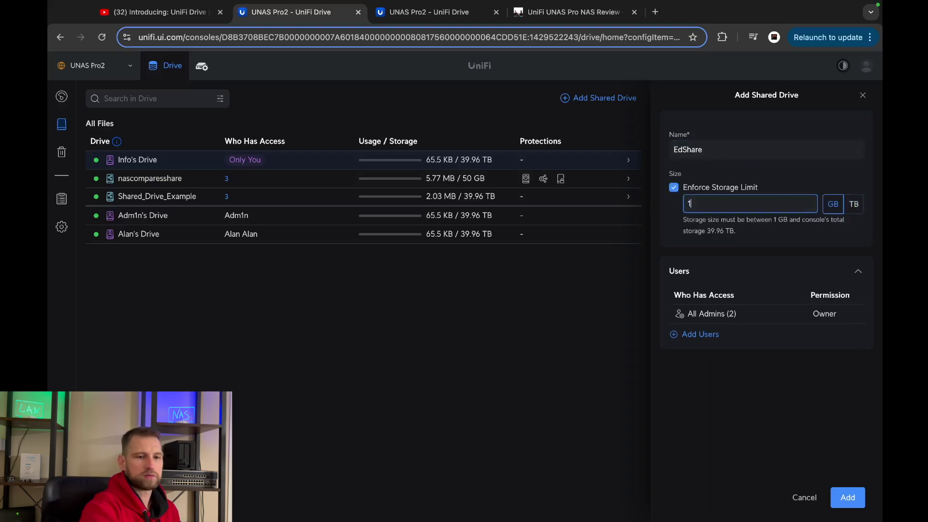
pyautogui.write('00')
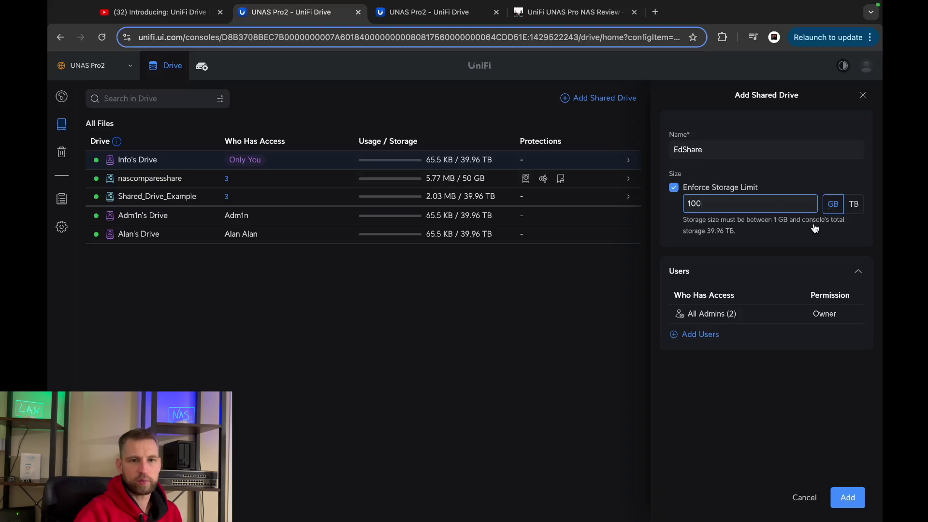
pyautogui.click(833, 204)
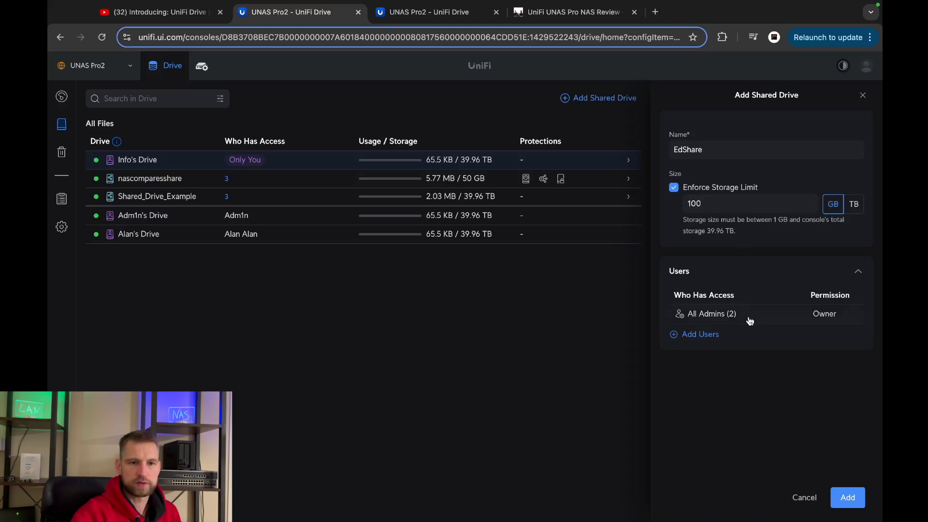
# Add Alan Alan as an EdShare owner and create the drive
pyautogui.click(679, 339)
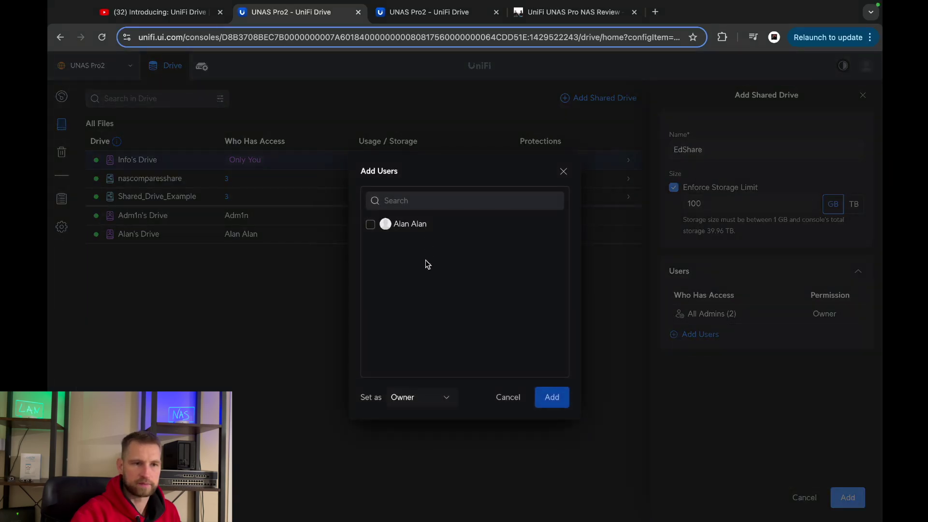
pyautogui.click(371, 225)
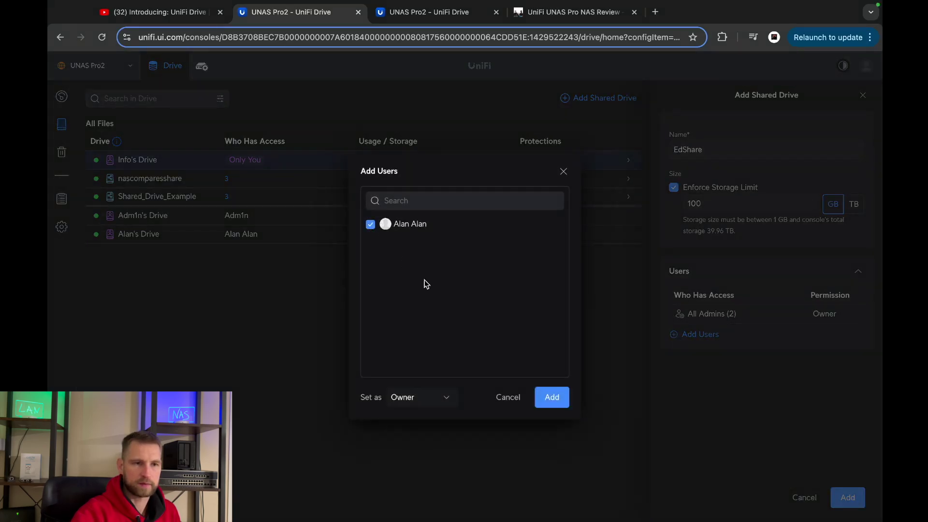
pyautogui.click(552, 397)
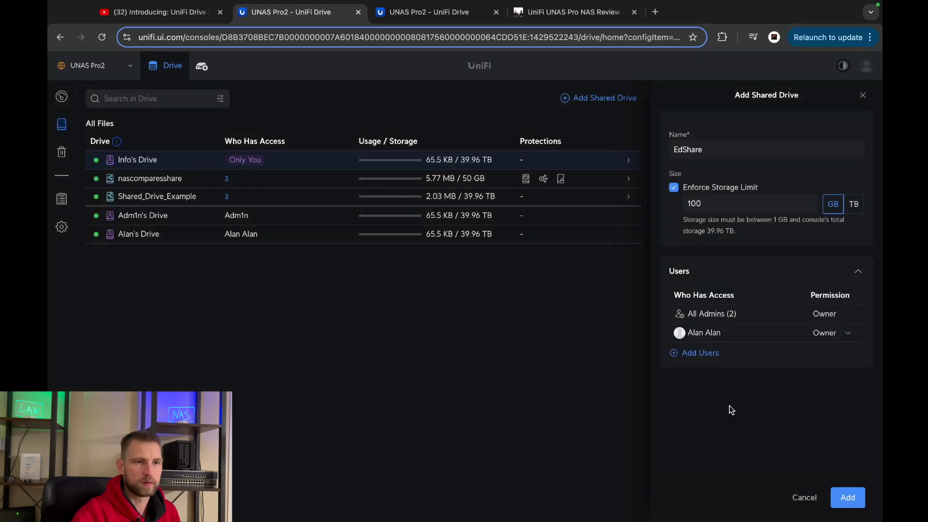
pyautogui.click(847, 496)
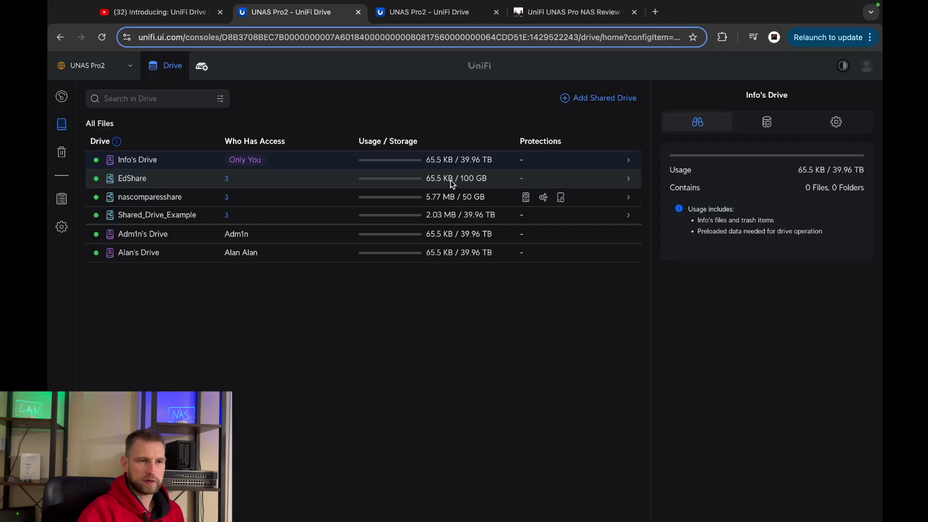
# Review EdShare's Protections, Settings and snapshot settings, then return to All Files
pyautogui.click(767, 122)
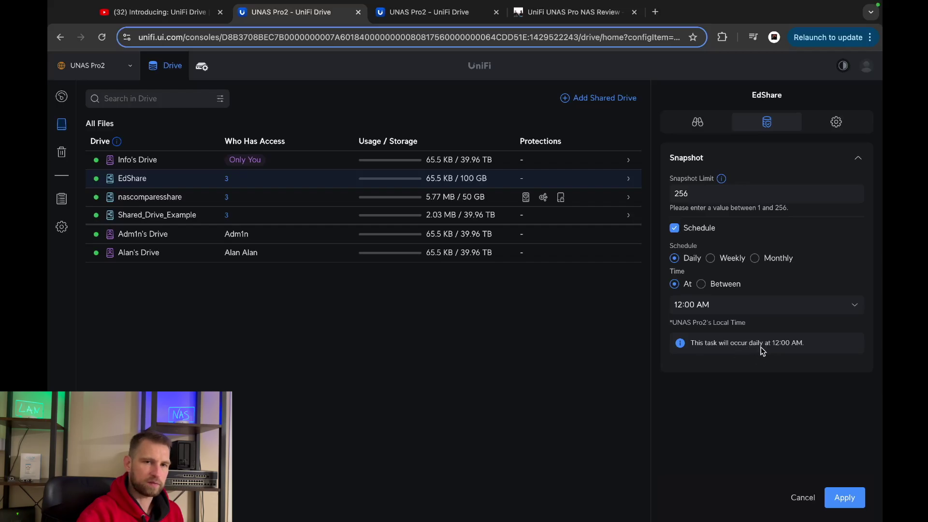
pyautogui.click(836, 122)
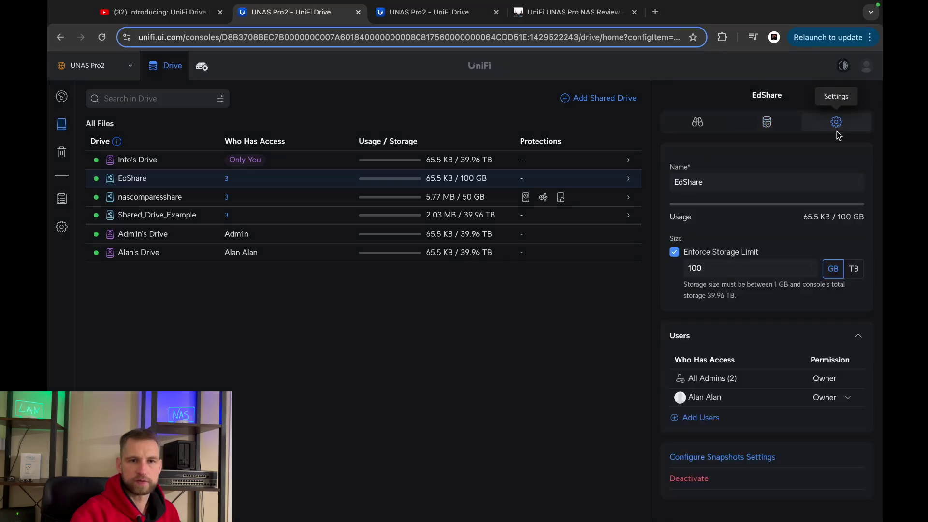
pyautogui.click(718, 181)
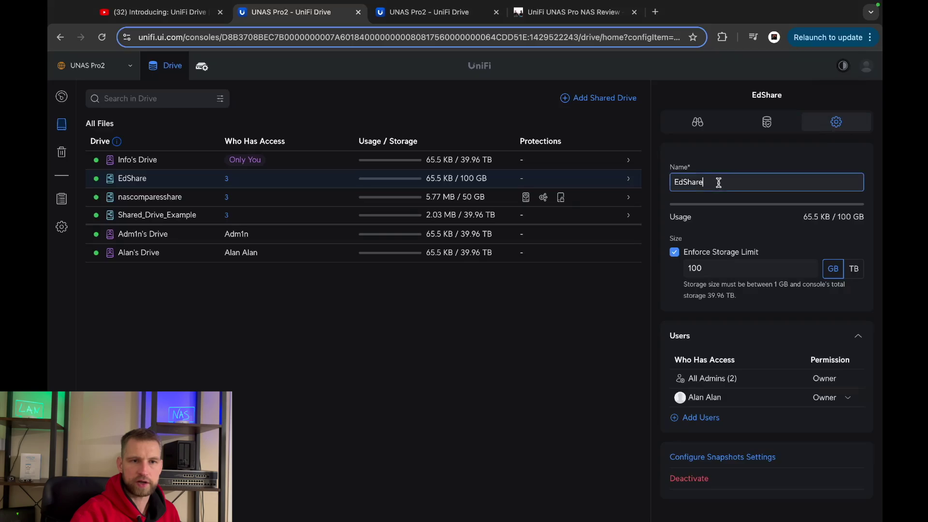
pyautogui.click(747, 162)
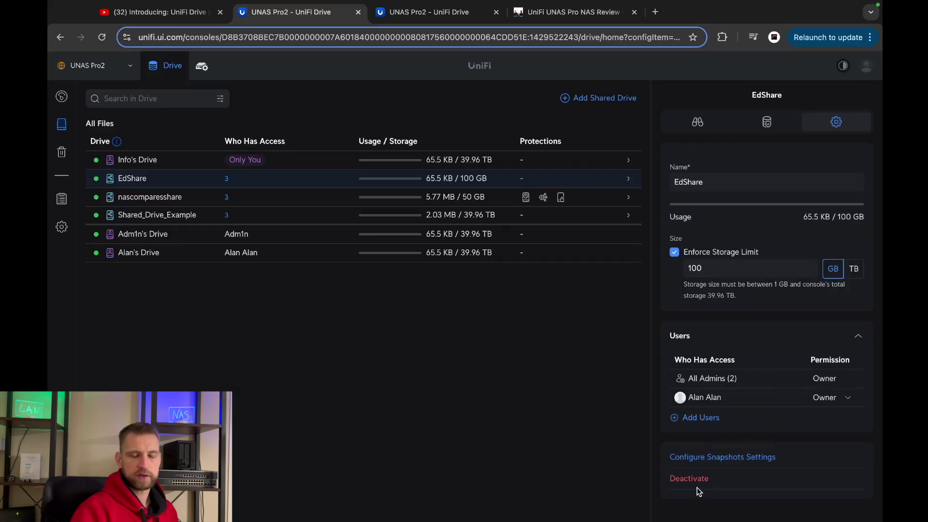
pyautogui.click(739, 463)
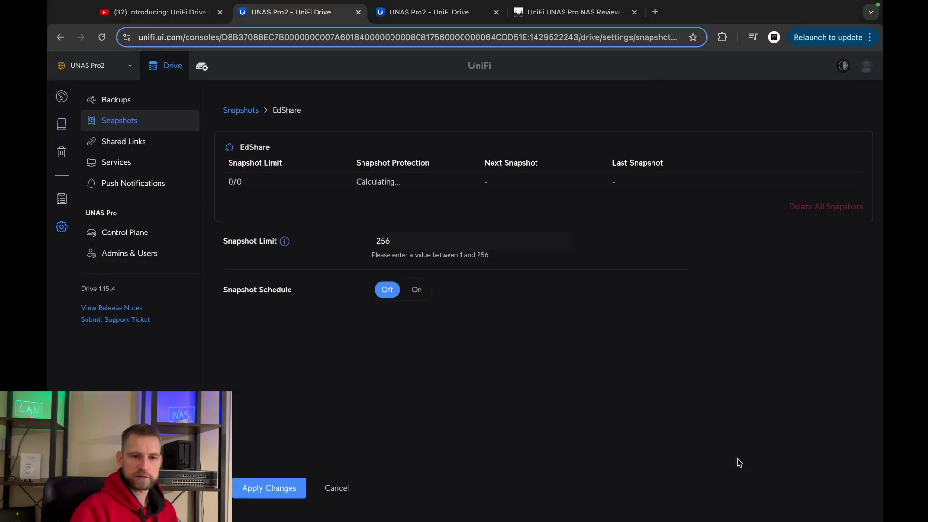
pyautogui.click(61, 126)
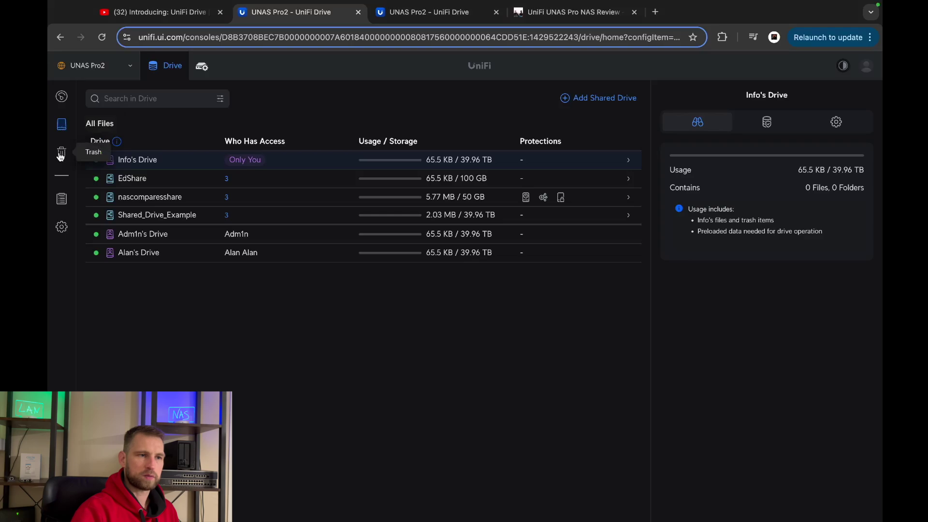
# Look at the Trash, then go back to the Drive dashboard
pyautogui.click(62, 152)
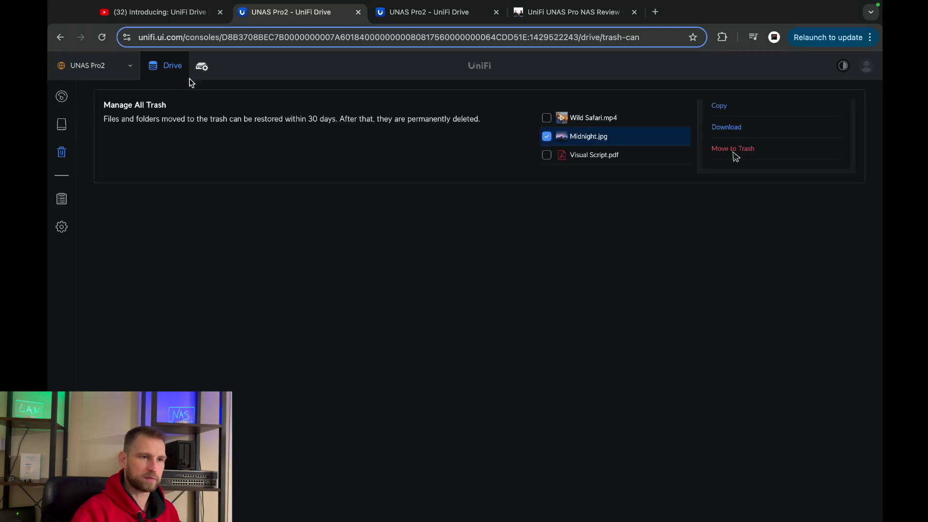
pyautogui.click(172, 65)
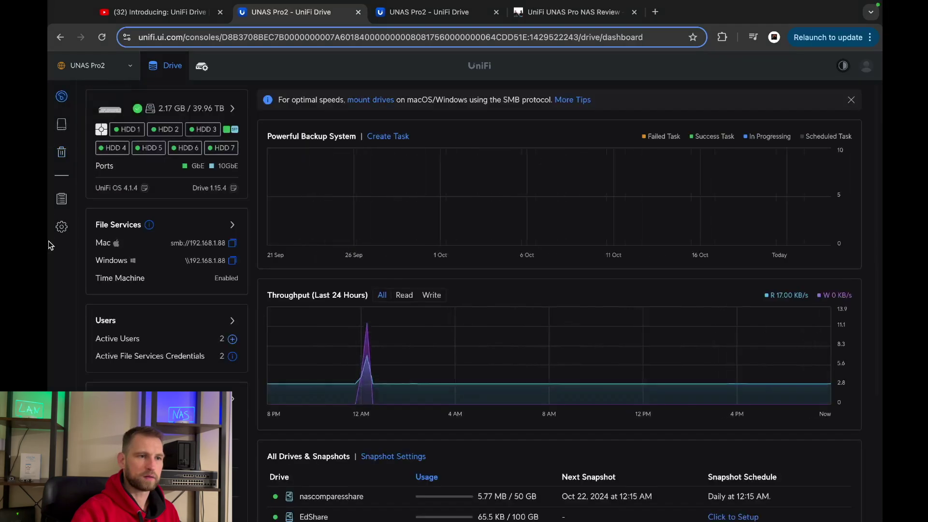
# Browse the System Log's Activity, Storage, Backups, Snapshots, Services and Host events, then view Backups settings
pyautogui.click(62, 199)
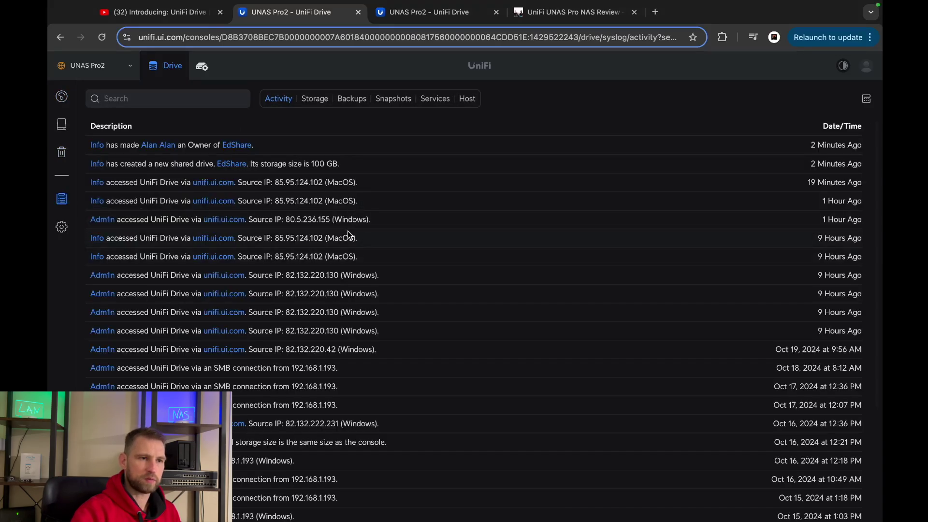
pyautogui.scroll(-3, 348, 231)
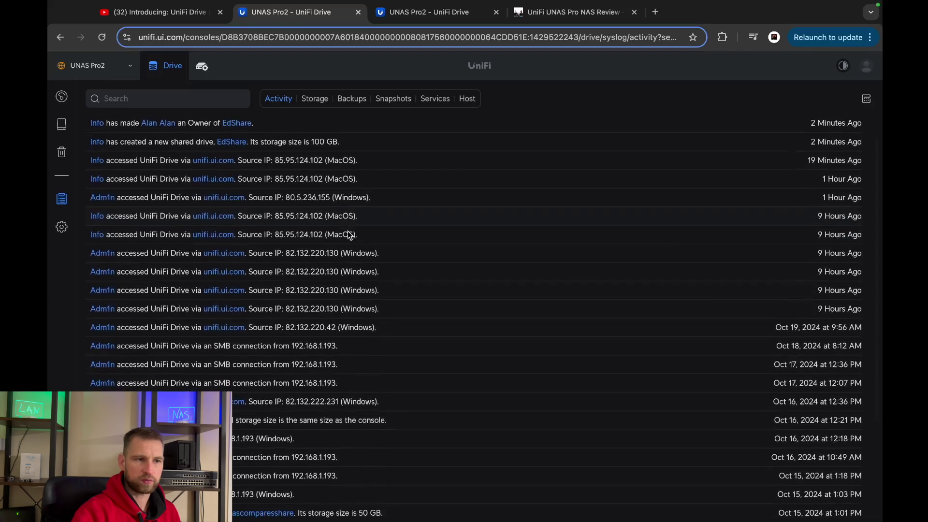
pyautogui.scroll(-5, 347, 231)
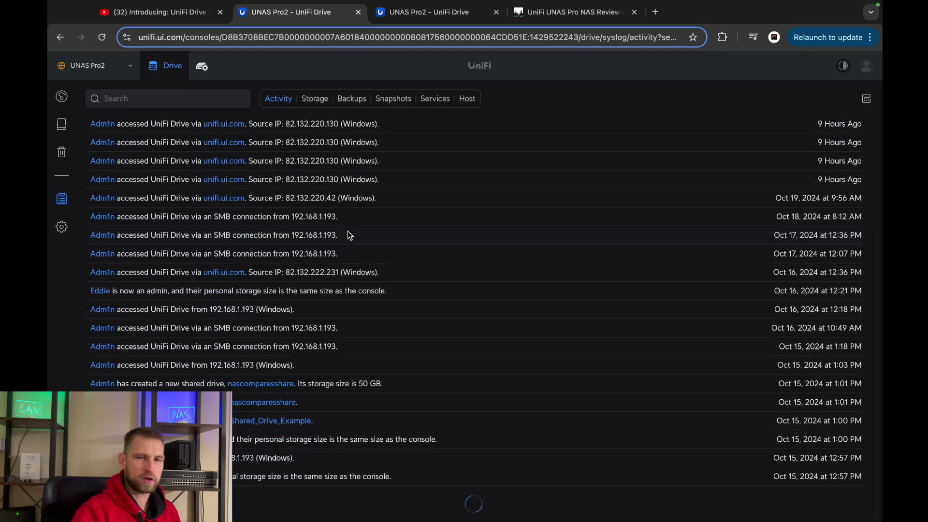
pyautogui.click(316, 100)
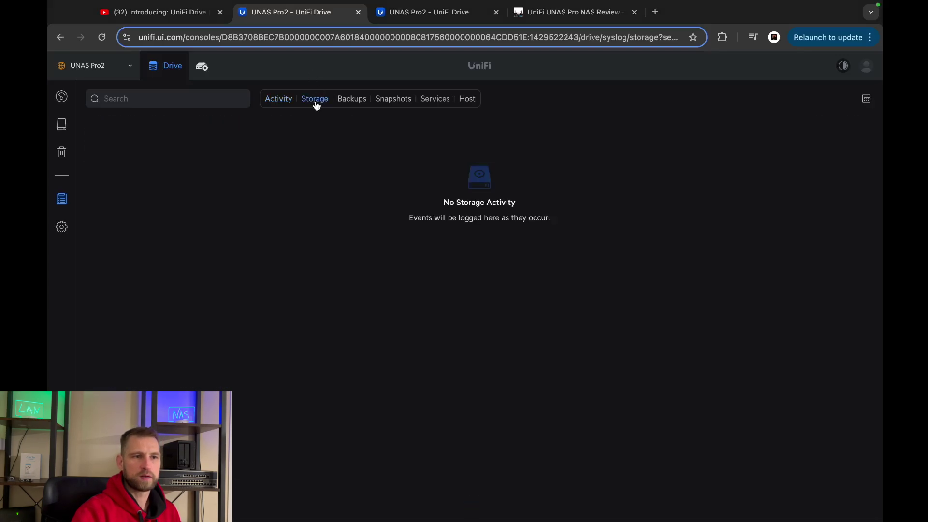
pyautogui.click(356, 102)
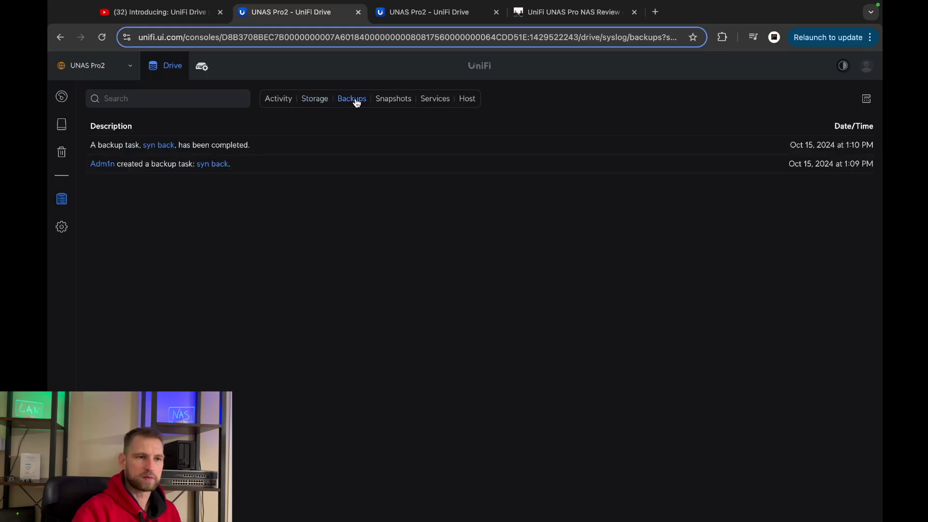
pyautogui.click(403, 99)
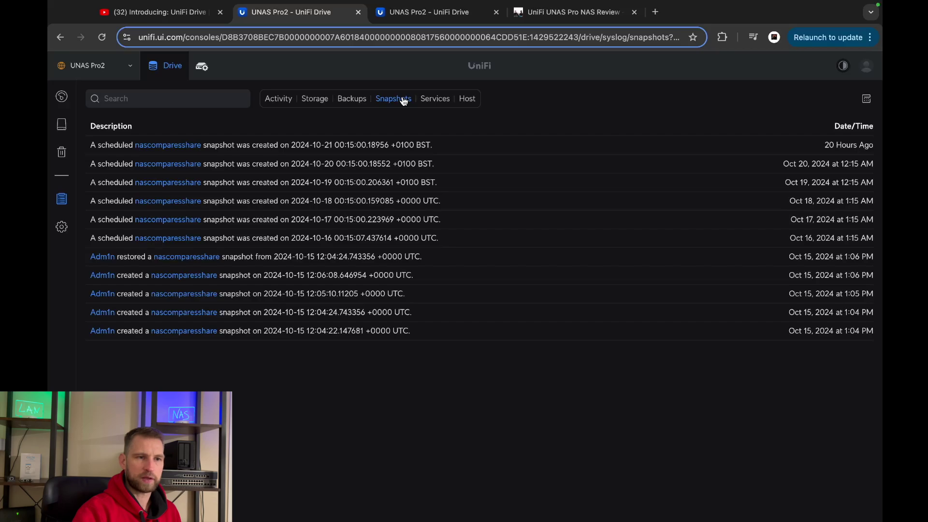
pyautogui.click(433, 102)
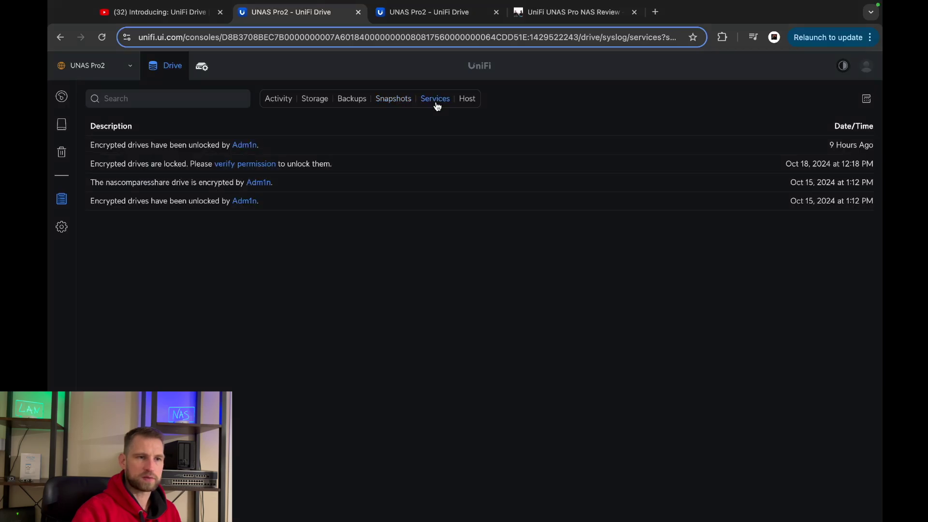
pyautogui.click(468, 99)
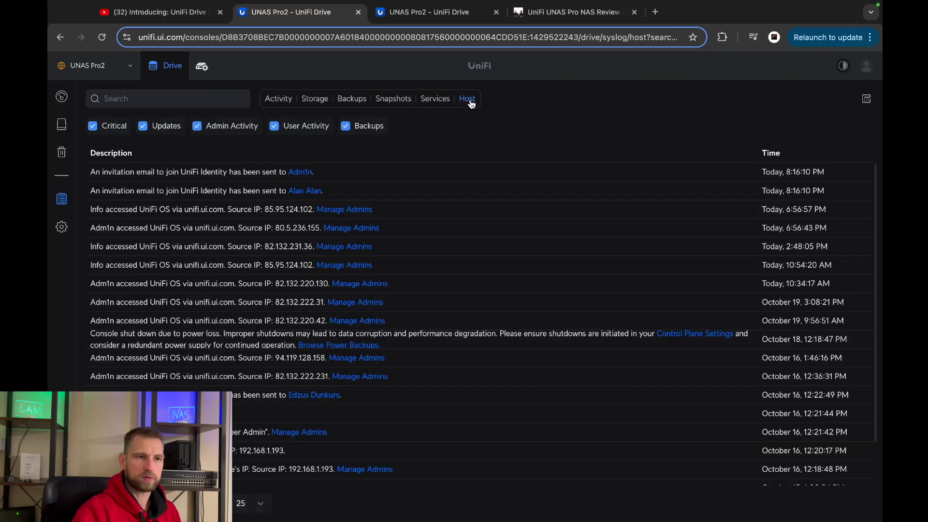
pyautogui.click(61, 228)
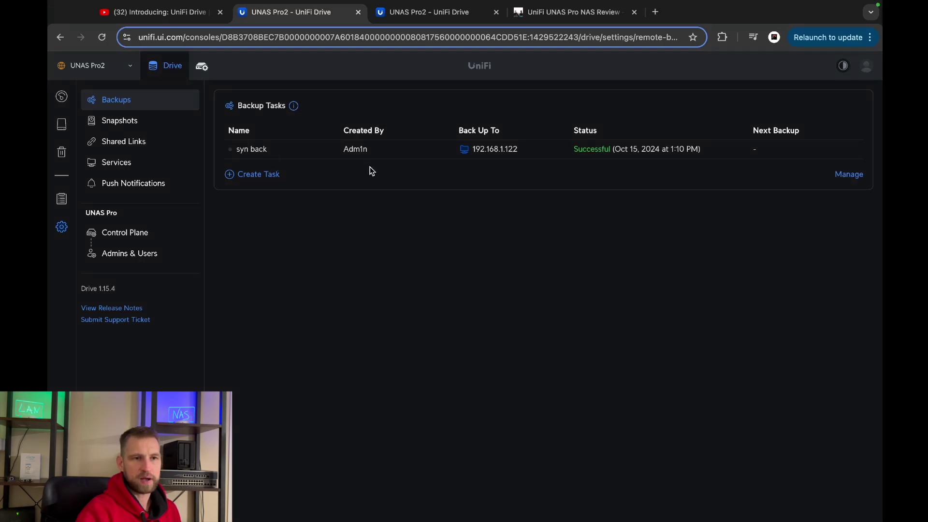
pyautogui.moveTo(629, 149)
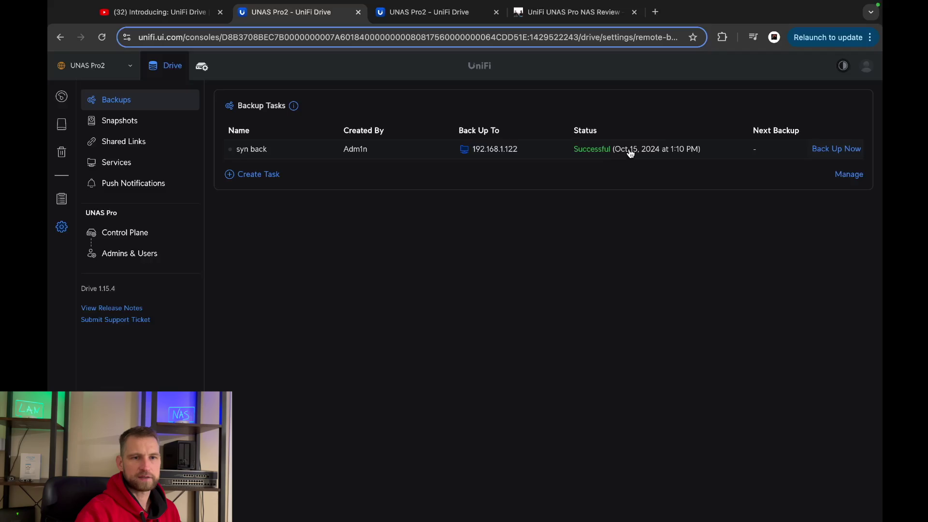
pyautogui.click(593, 151)
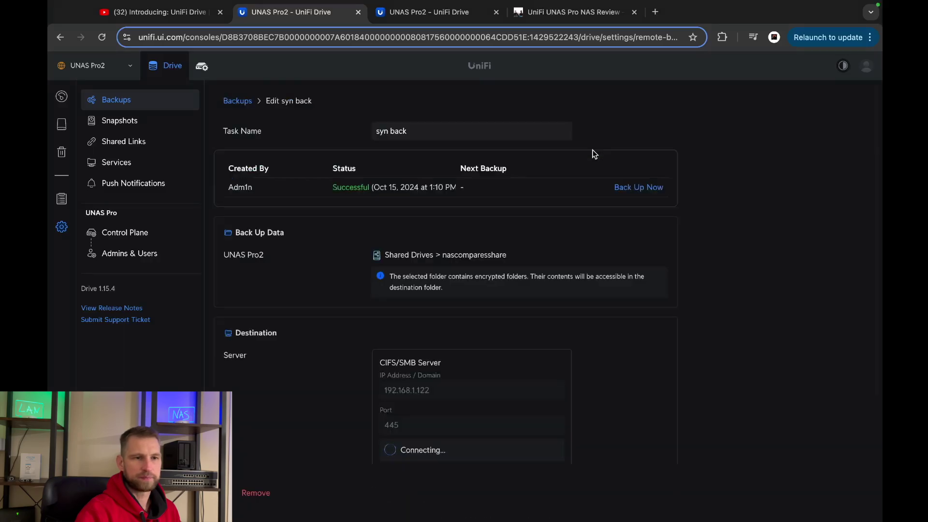
pyautogui.scroll(-1, 593, 154)
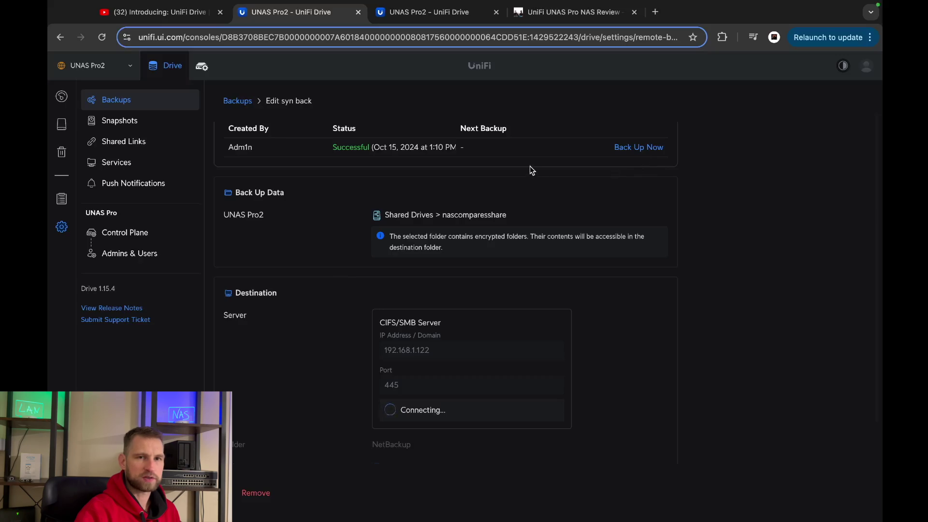
pyautogui.scroll(-1, 510, 312)
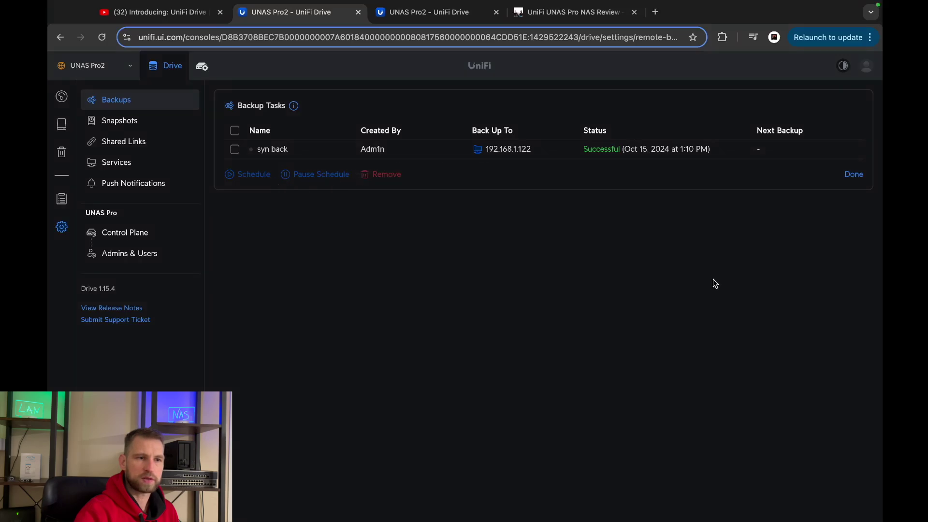
pyautogui.click(853, 174)
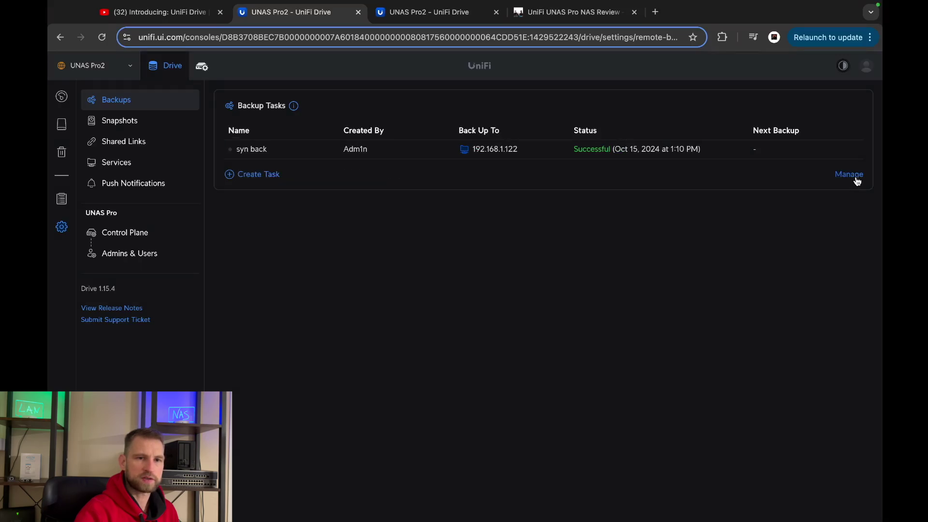
pyautogui.click(258, 175)
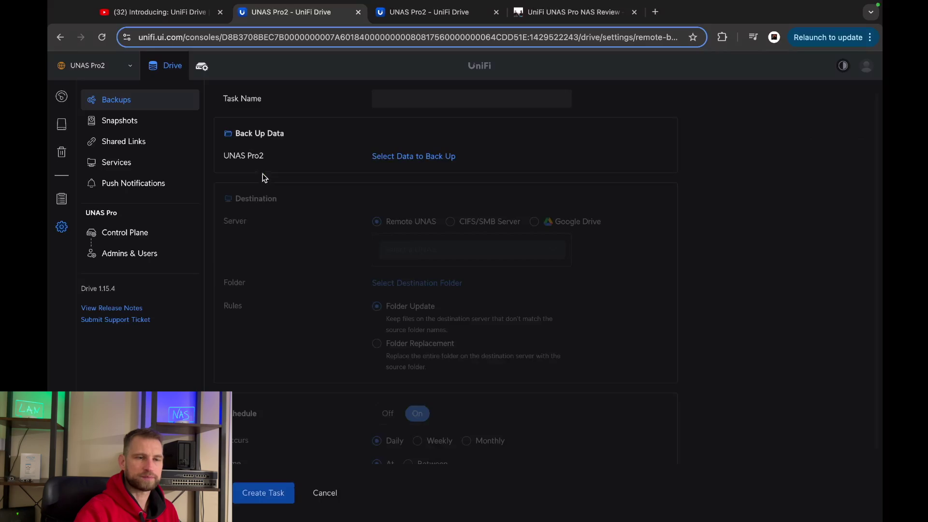
# Name a new backup task testbk and set EdShare as its source
pyautogui.click(445, 99)
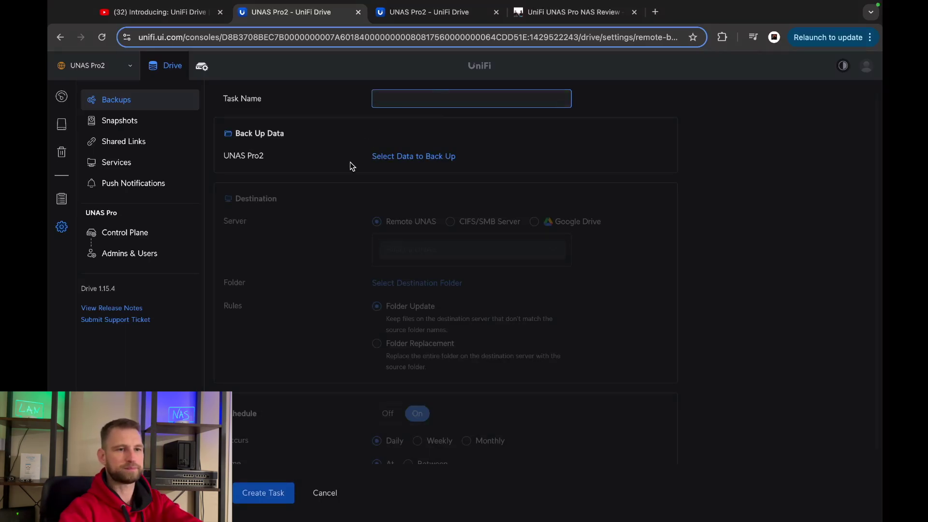
pyautogui.write('testbk')
pyautogui.click(407, 158)
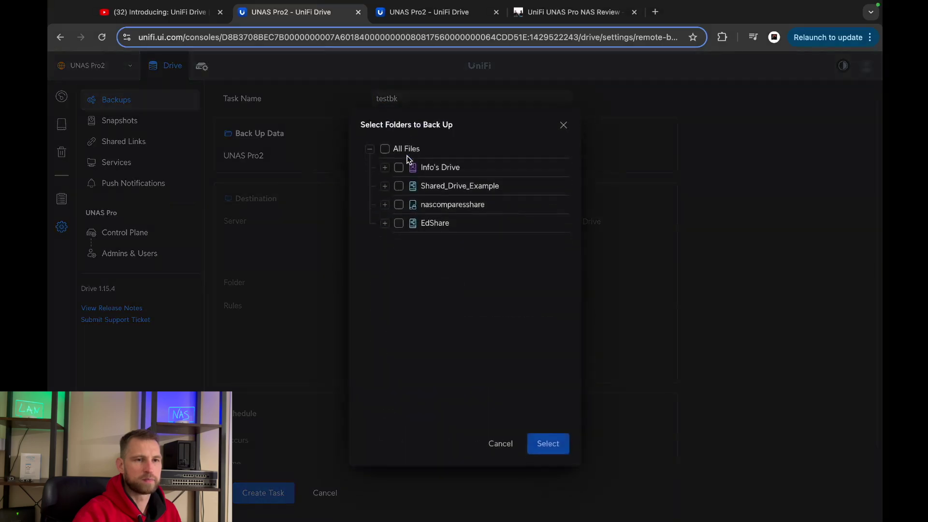
pyautogui.click(399, 223)
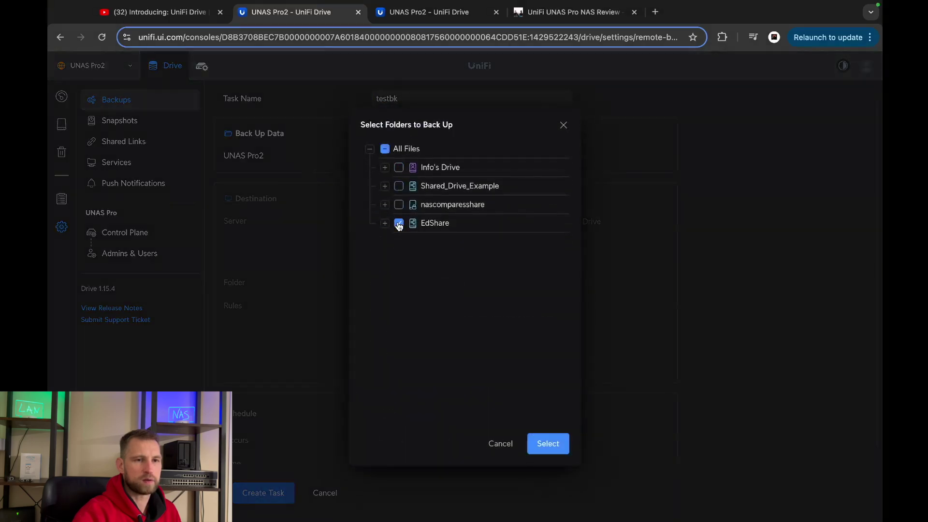
pyautogui.click(547, 443)
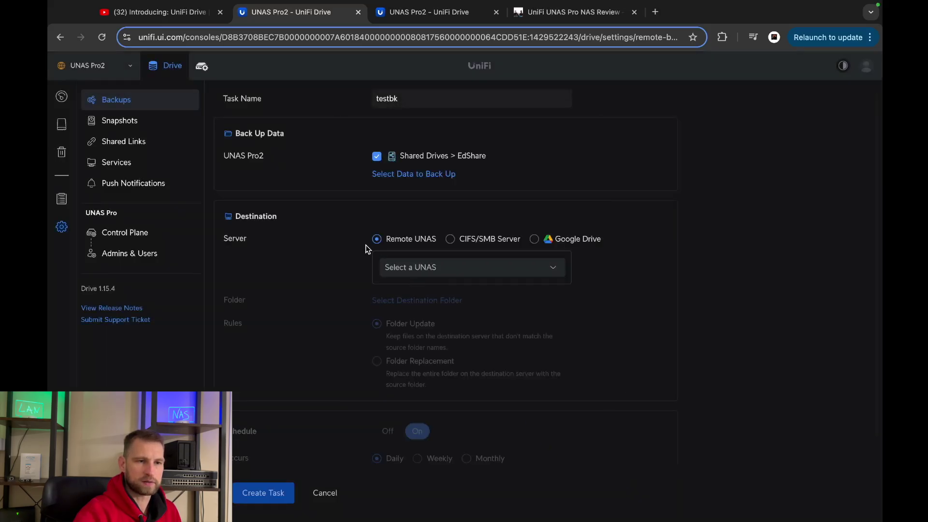
# Try Remote UNAS, CIFS/SMB and Google Drive destinations, then go to EdShare's snapshot settings
pyautogui.click(433, 268)
pyautogui.click(338, 252)
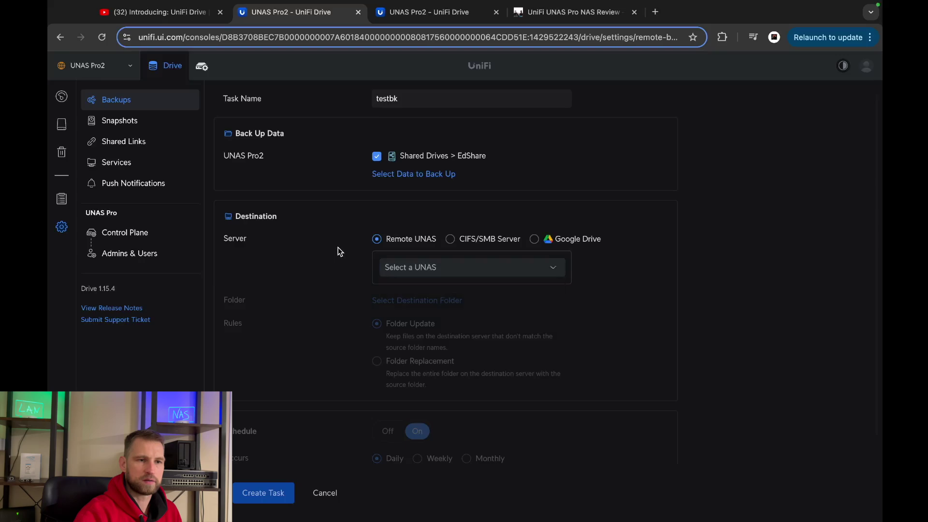
pyautogui.click(451, 239)
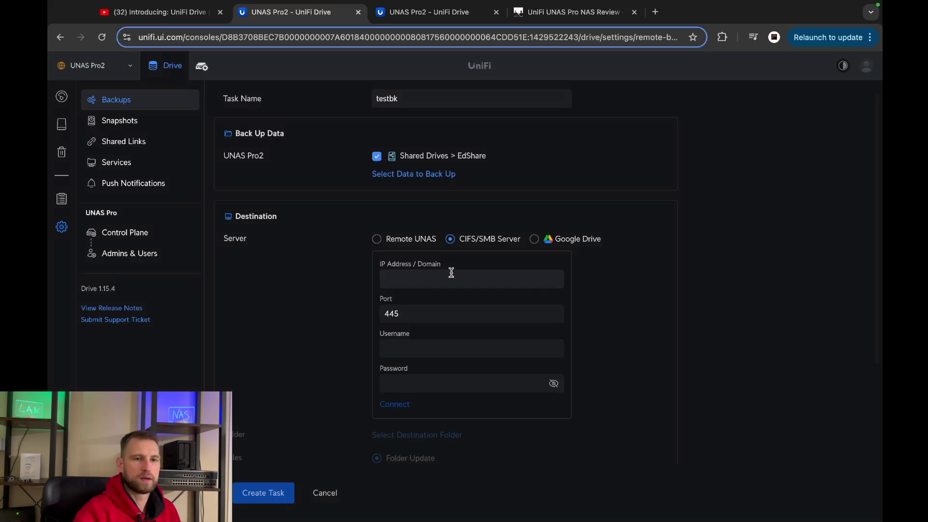
pyautogui.click(535, 239)
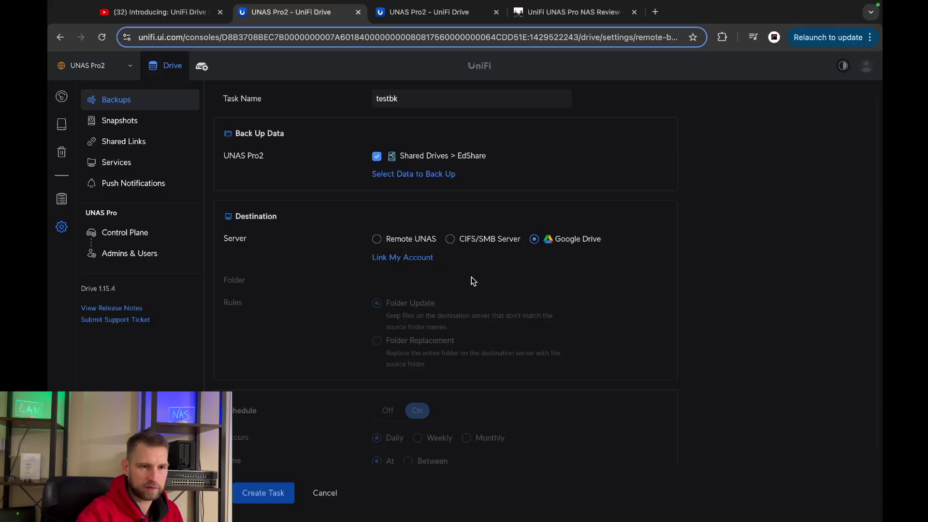
pyautogui.scroll(-1, 472, 277)
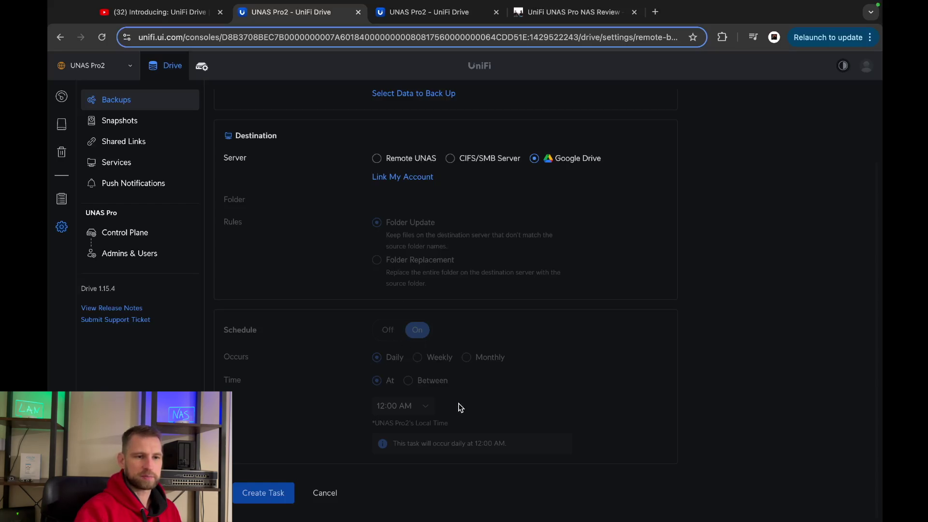
pyautogui.click(119, 121)
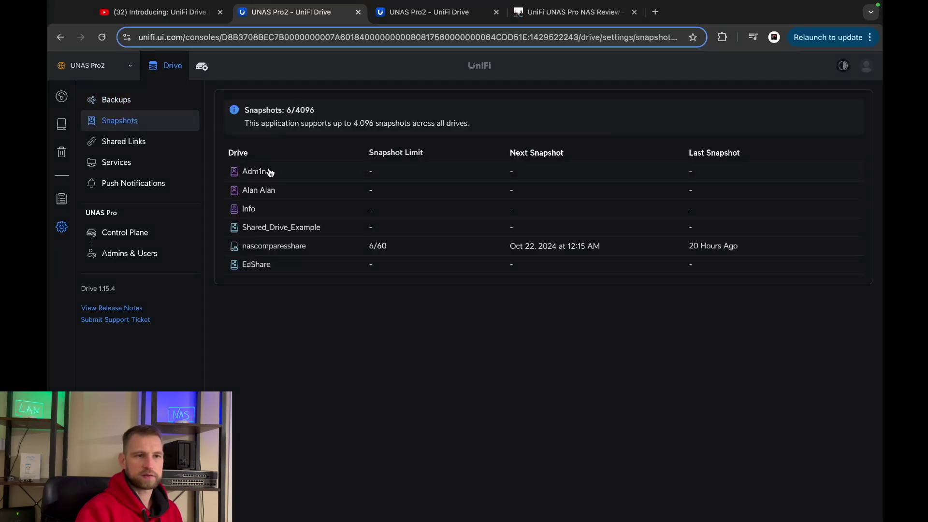
pyautogui.click(256, 264)
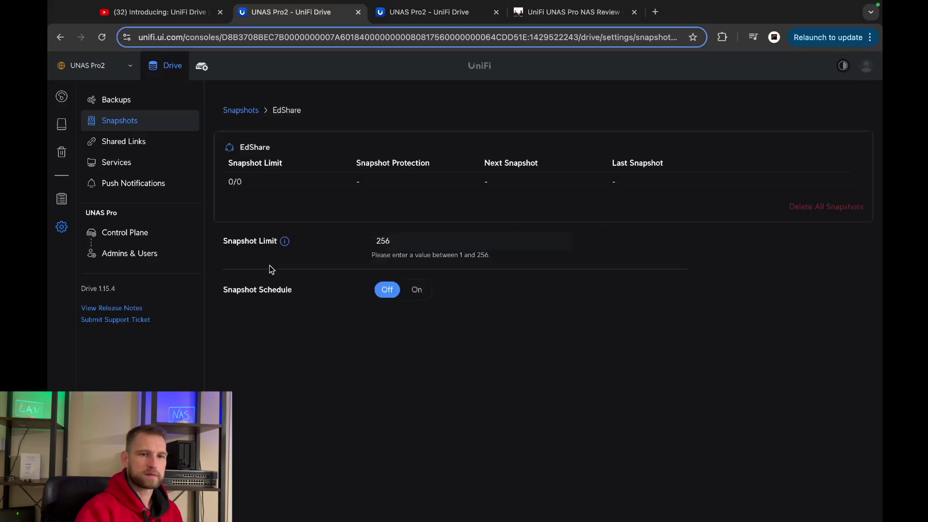
# Enter a snapshot limit of 5 for EdShare, then visit Shared Links and Services settings
pyautogui.doubleClick(388, 241)
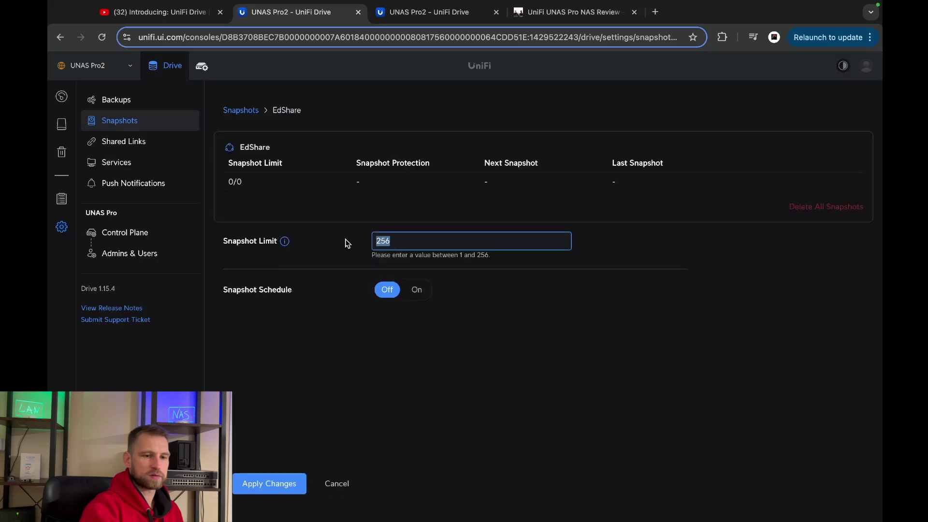
pyautogui.write('5')
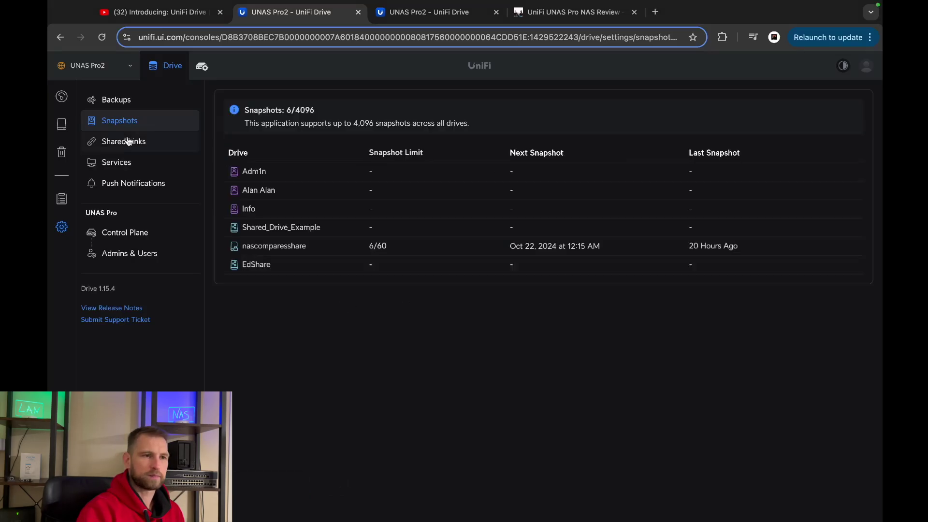
pyautogui.click(123, 142)
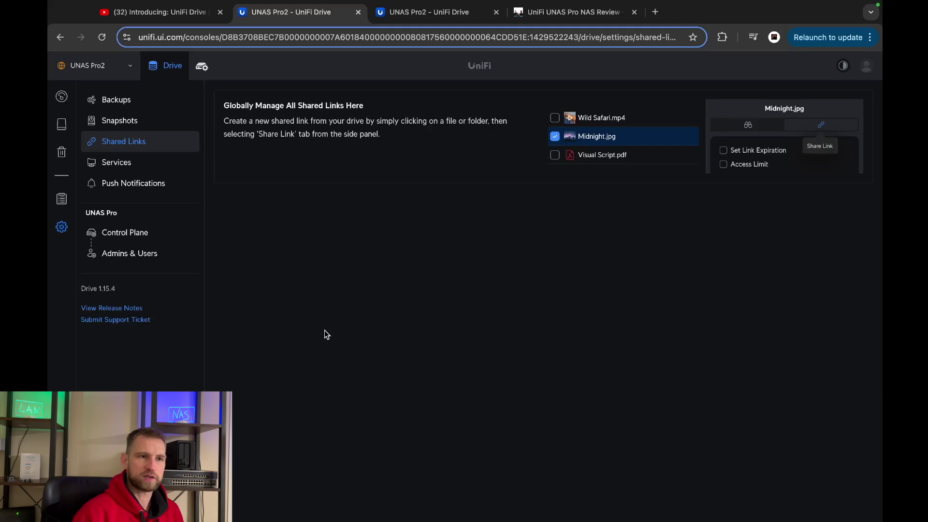
pyautogui.click(116, 162)
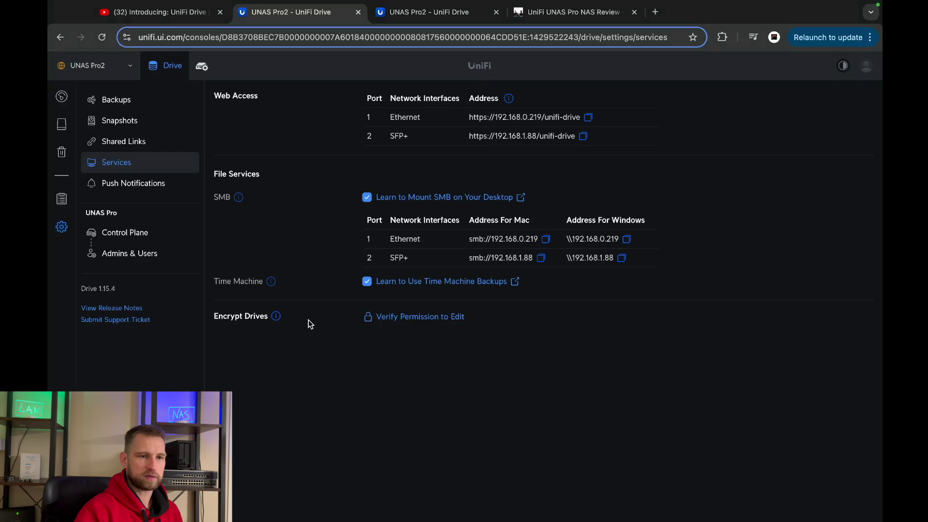
# Compare Drive push notifications with the Control Plane's critical, update and admin activity alerts
pyautogui.click(150, 185)
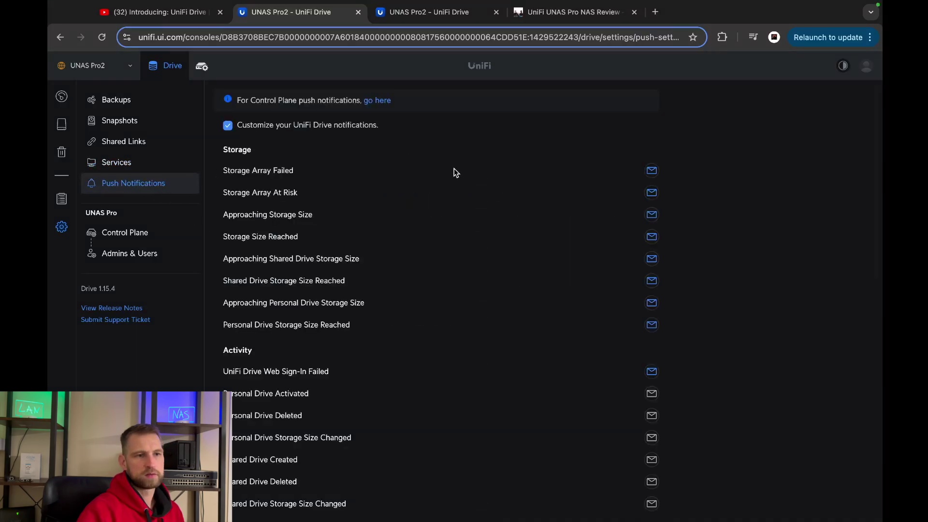
pyautogui.scroll(-2, 454, 172)
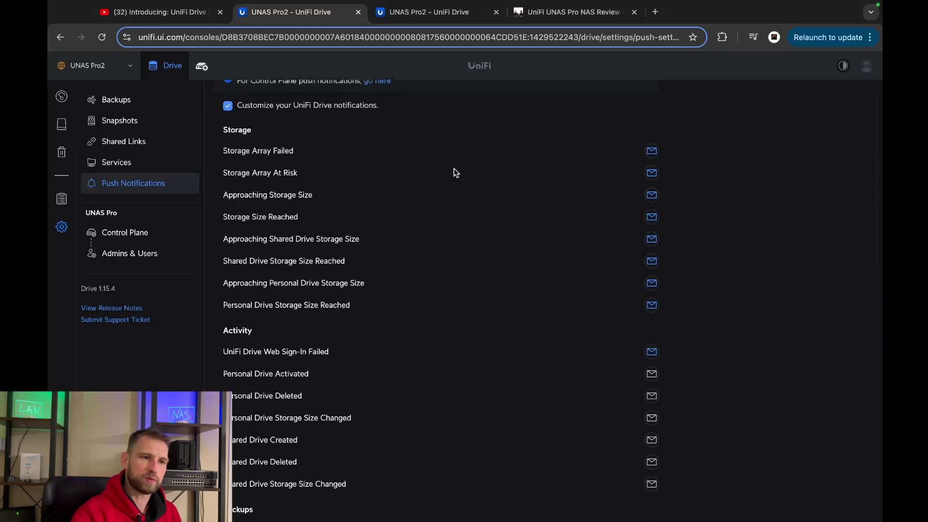
pyautogui.scroll(-6, 454, 172)
pyautogui.scroll(-3, 454, 172)
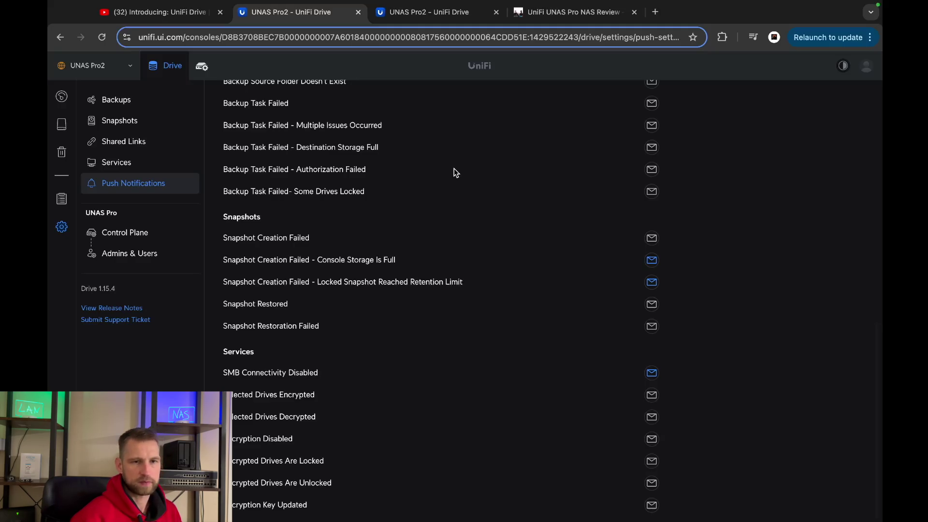
pyautogui.hotkey('alt', 'Left')
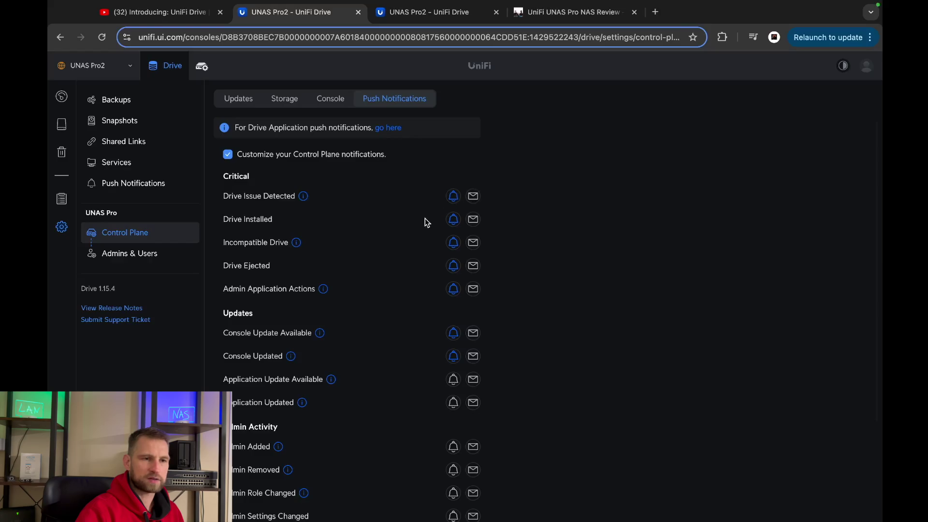
pyautogui.scroll(-2, 425, 247)
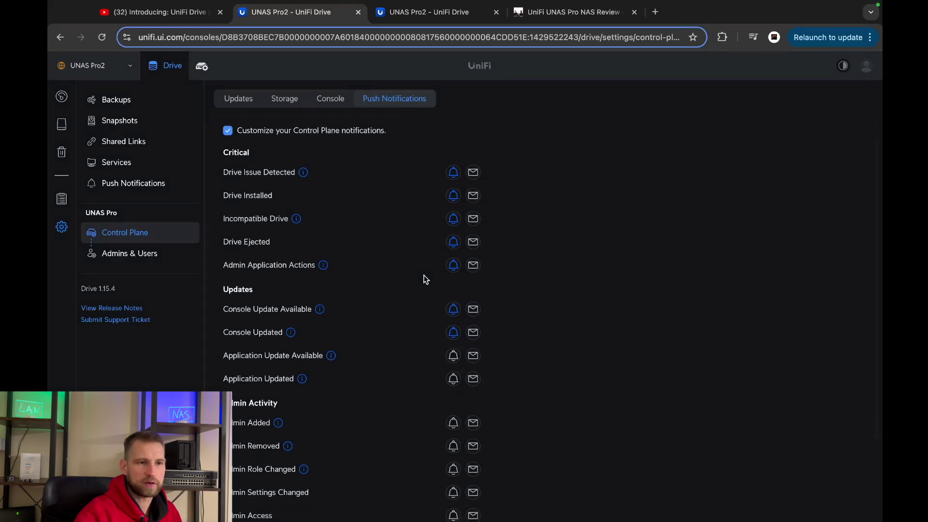
pyautogui.scroll(-3, 425, 279)
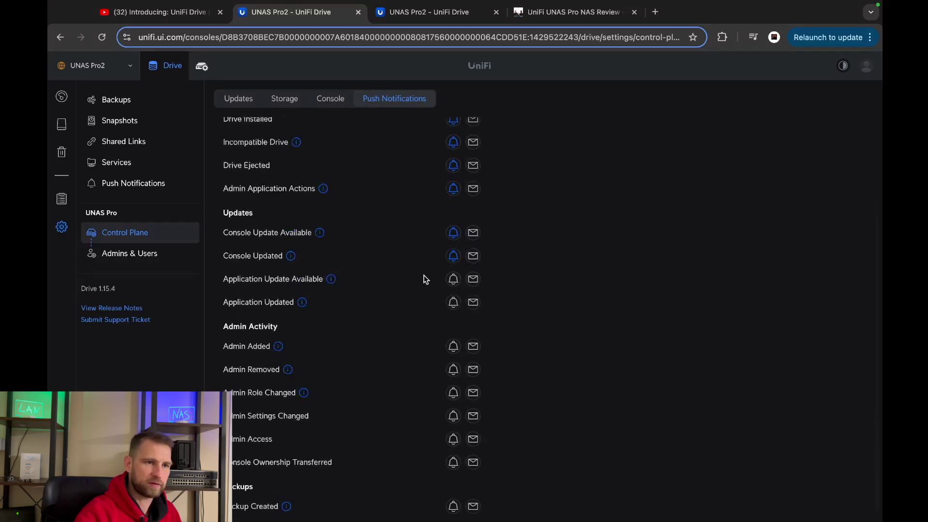
pyautogui.scroll(4, 425, 278)
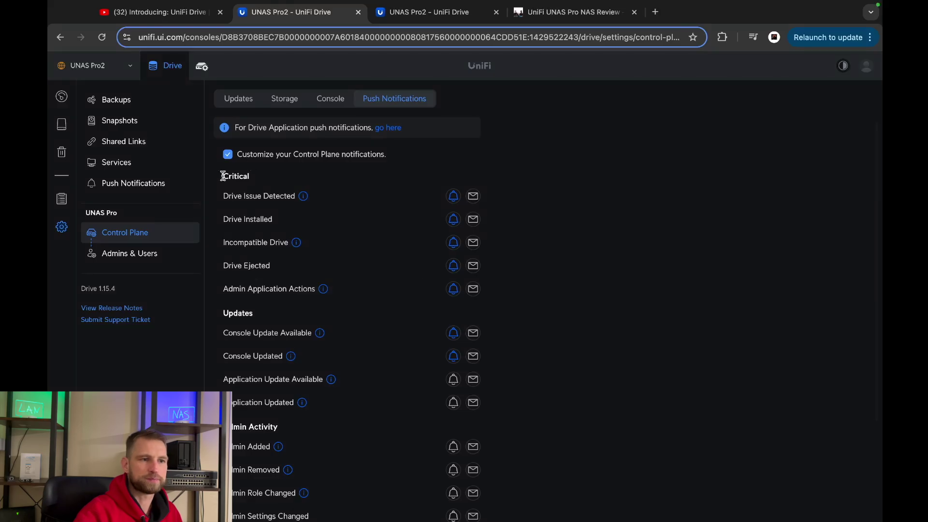
pyautogui.click(388, 128)
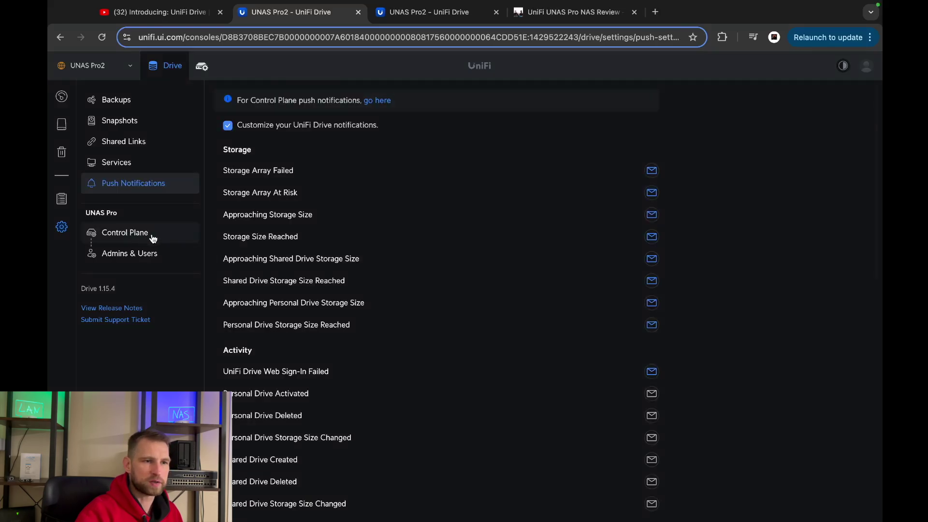
# Check Control Plane updates: UNAS Pro OS 4.1.4 and Drive 1.15.4, auto-update schedule on
pyautogui.click(135, 235)
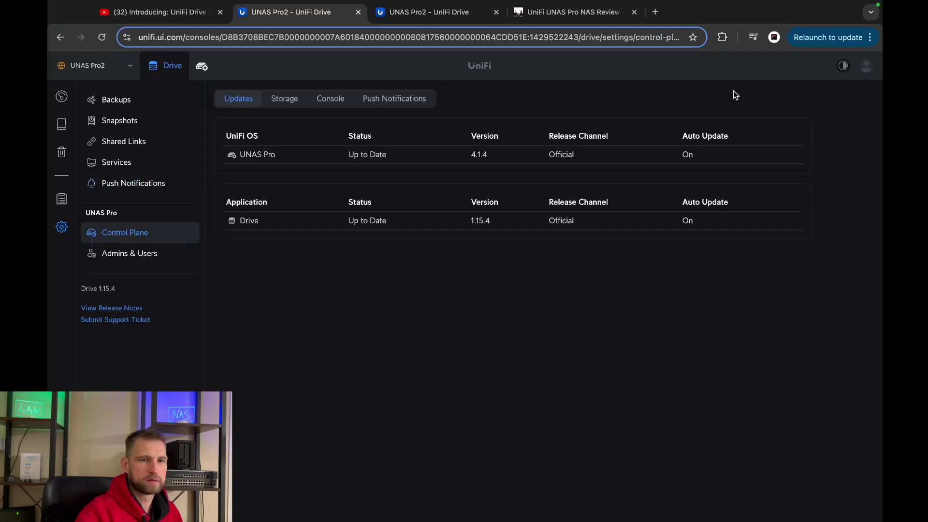
pyautogui.click(693, 158)
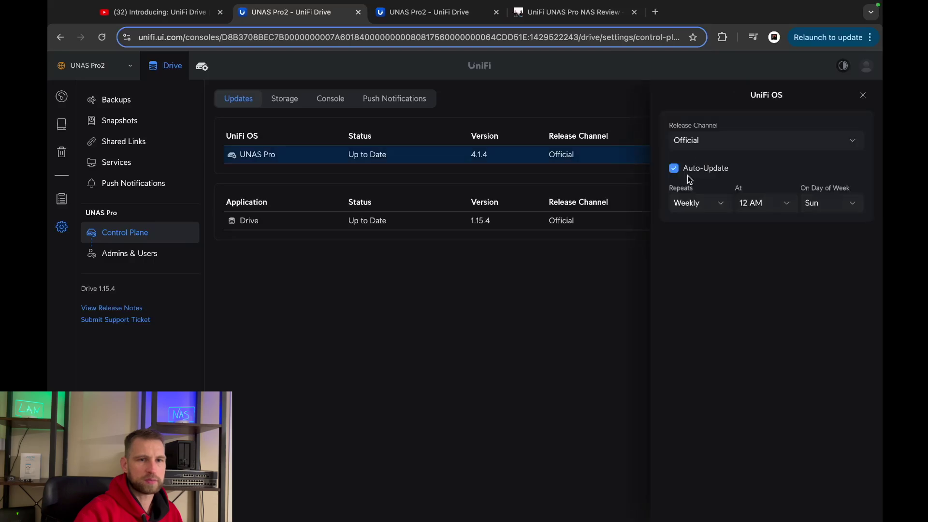
pyautogui.click(866, 98)
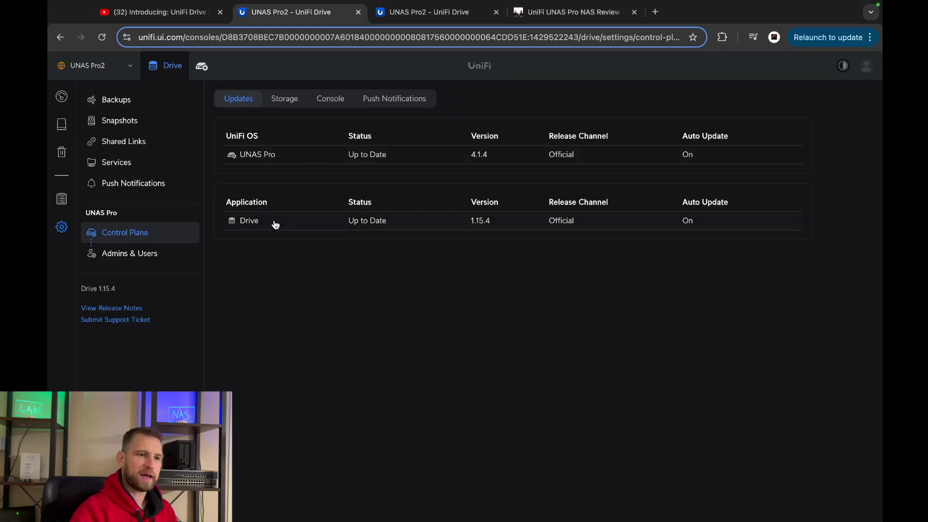
pyautogui.click(284, 98)
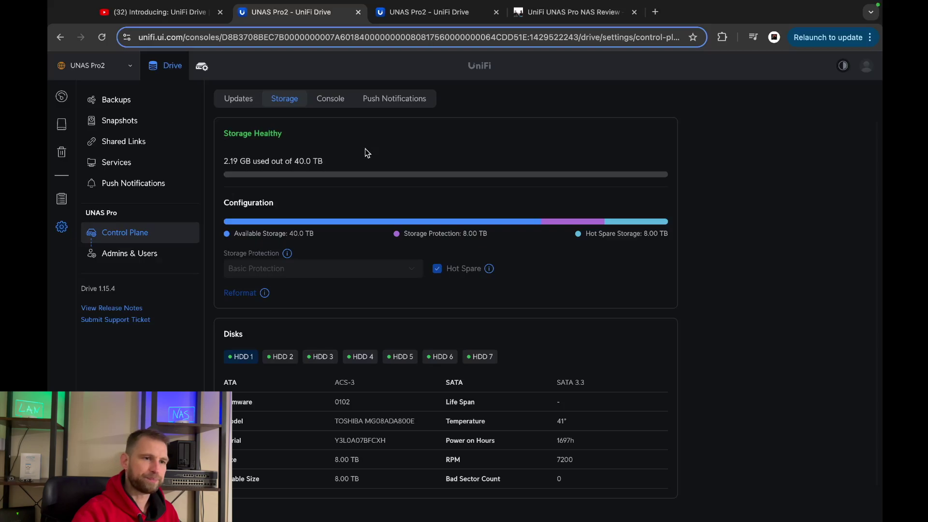
# Review the Available, Storage Protection and Hot Spare storage figures and the locked protection setting
pyautogui.moveTo(234, 233); pyautogui.dragTo(308, 233)
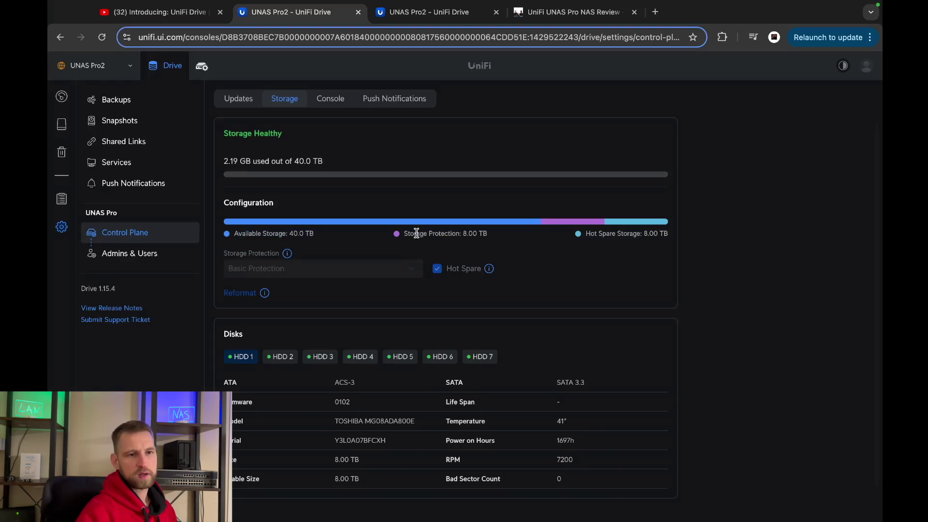
pyautogui.moveTo(412, 233); pyautogui.dragTo(468, 234)
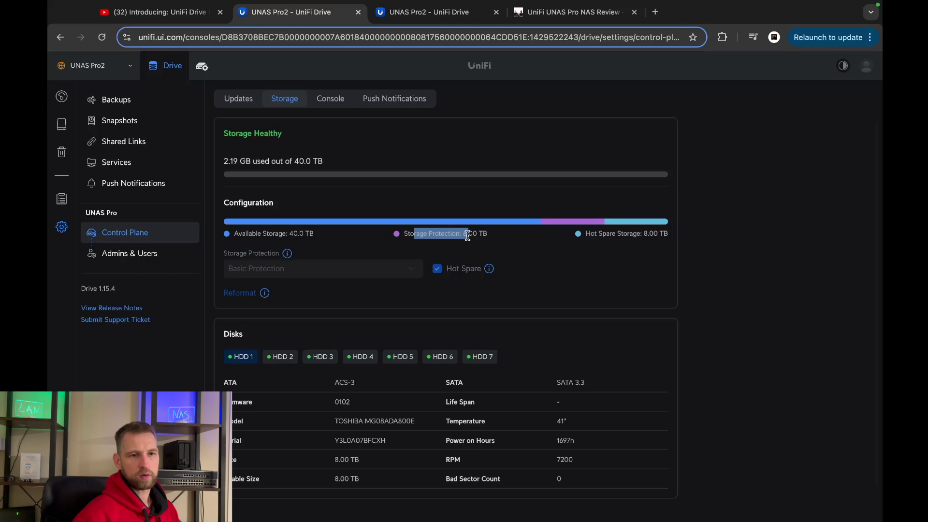
pyautogui.click(602, 233)
pyautogui.moveTo(594, 233); pyautogui.dragTo(658, 234)
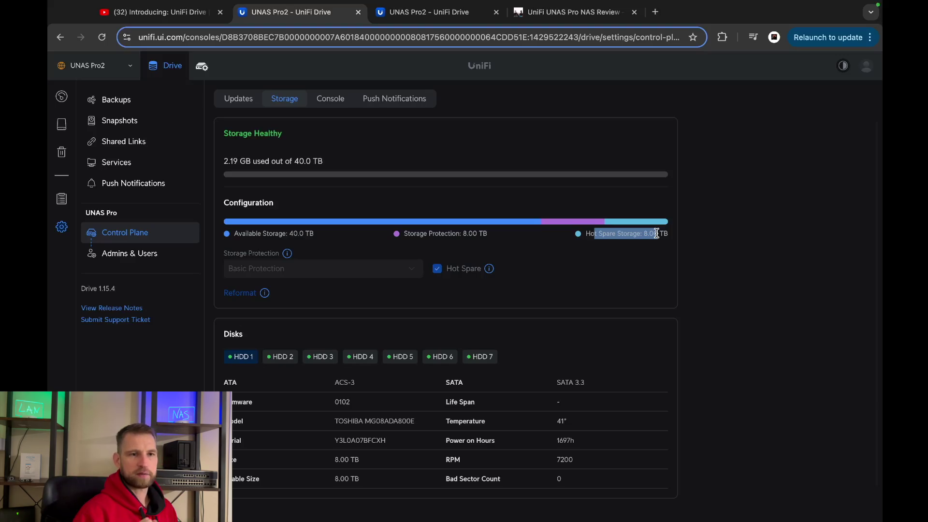
pyautogui.click(274, 270)
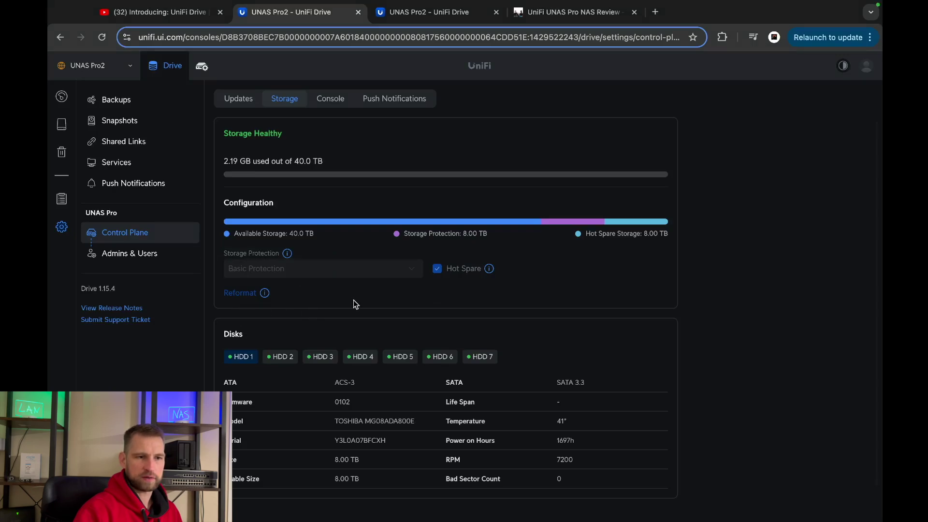
pyautogui.scroll(-1, 353, 299)
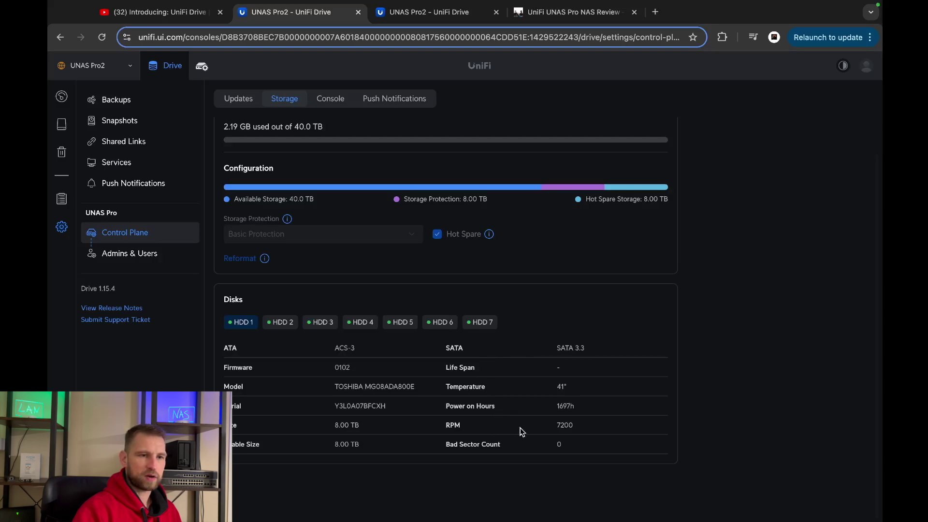
# Inspect details for HDD 2 and another disk, then open the Admins & Users list
pyautogui.click(282, 322)
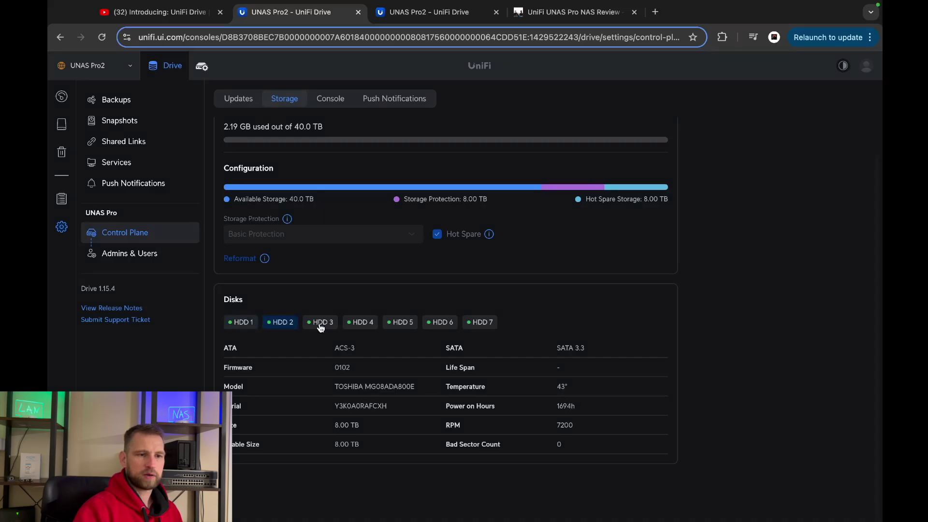
pyautogui.click(401, 323)
pyautogui.click(129, 253)
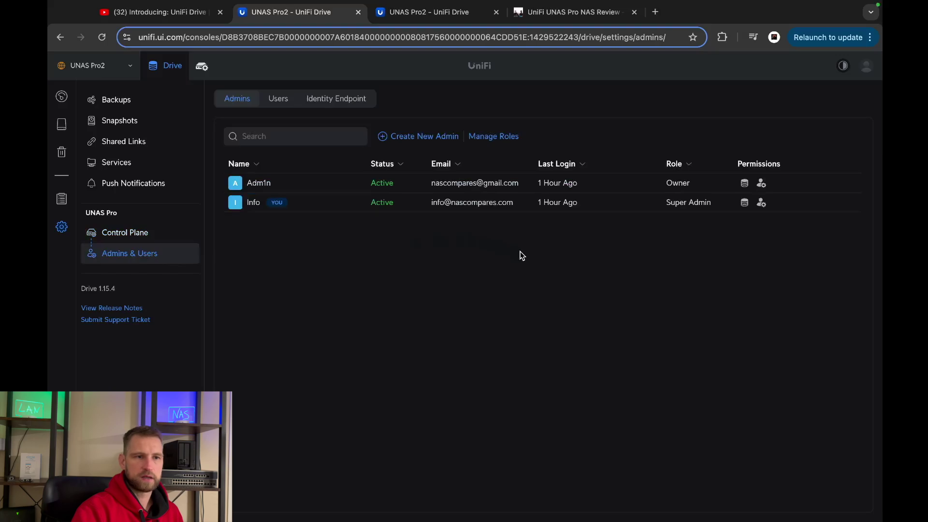
pyautogui.click(423, 136)
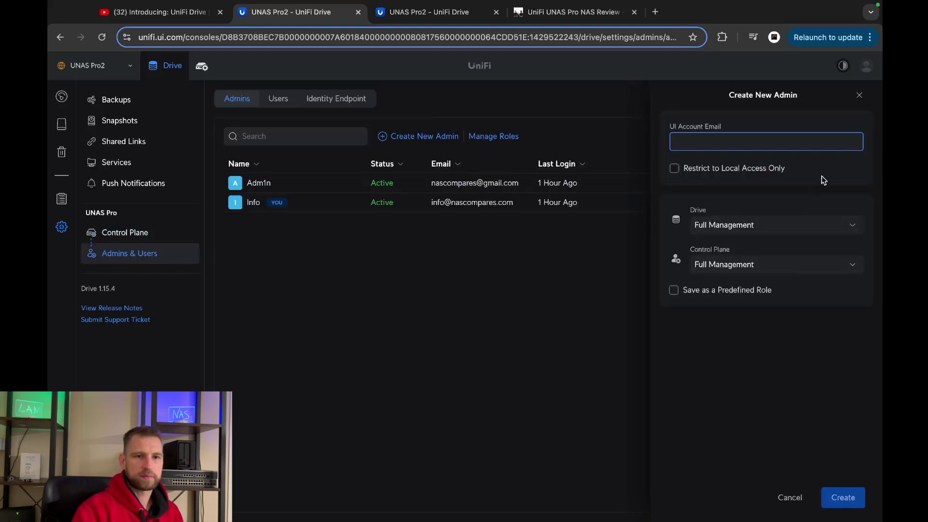
pyautogui.click(494, 136)
pyautogui.click(712, 151)
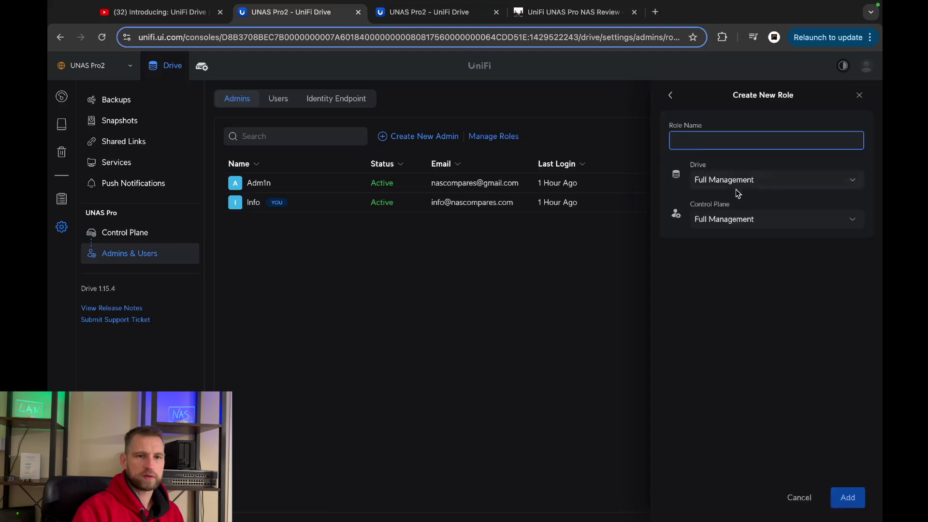
pyautogui.click(776, 180)
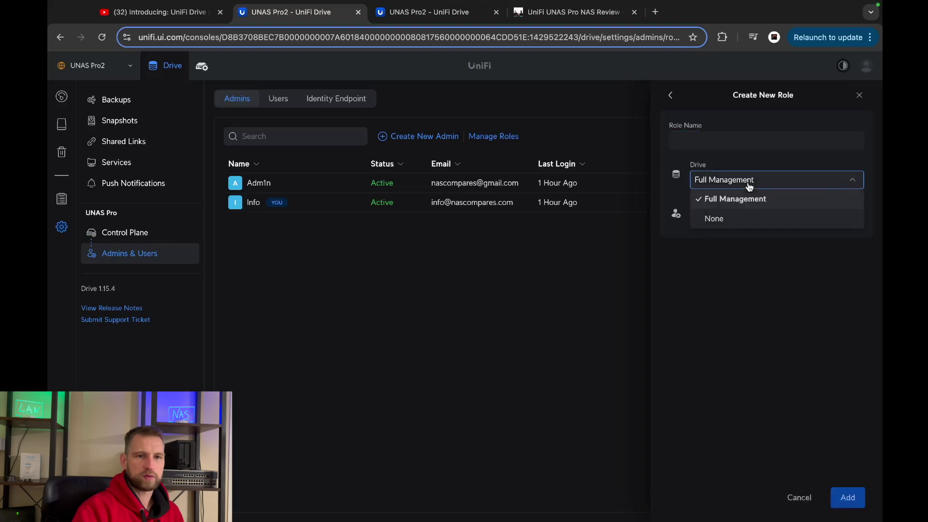
pyautogui.click(736, 239)
pyautogui.click(730, 221)
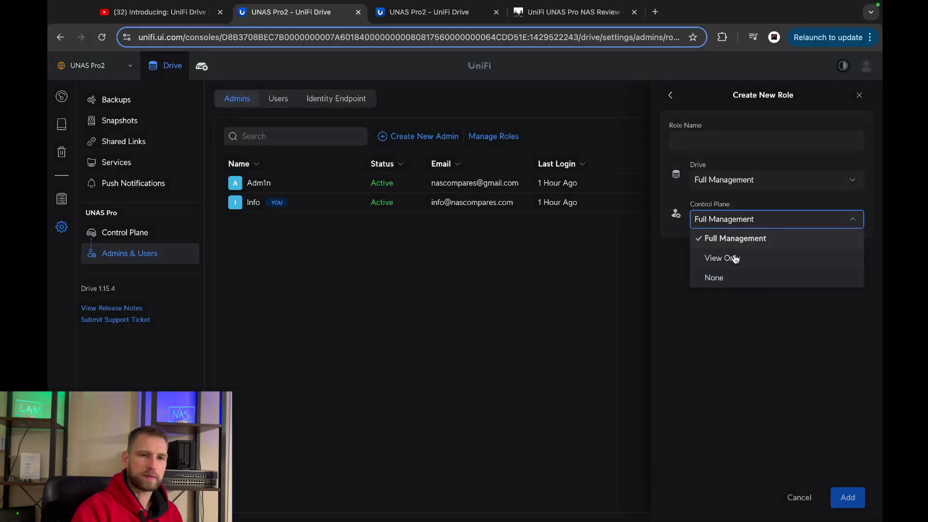
pyautogui.click(707, 325)
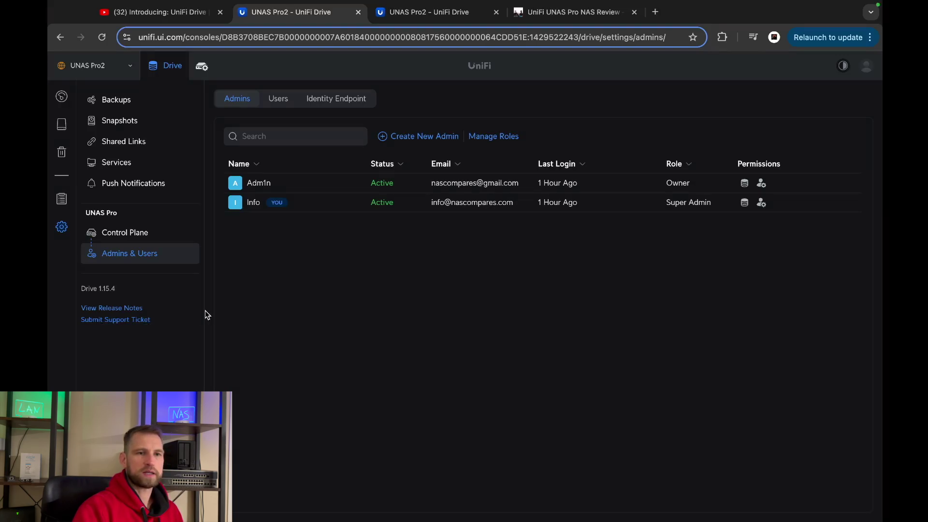
pyautogui.click(843, 65)
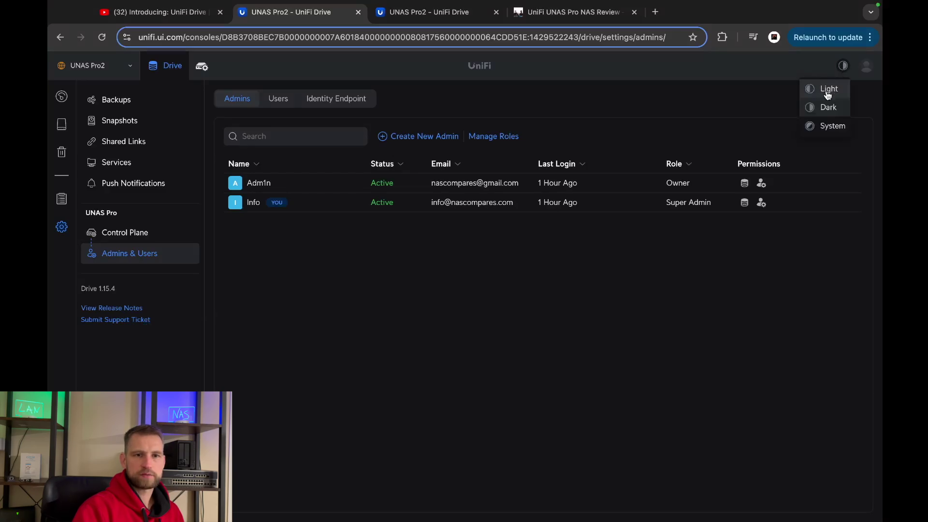
pyautogui.click(828, 89)
pyautogui.click(842, 67)
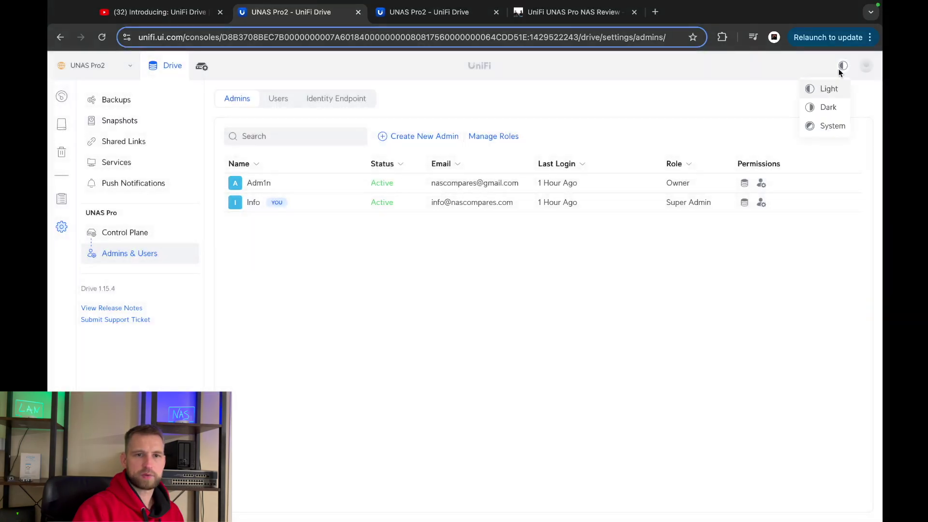
pyautogui.click(829, 109)
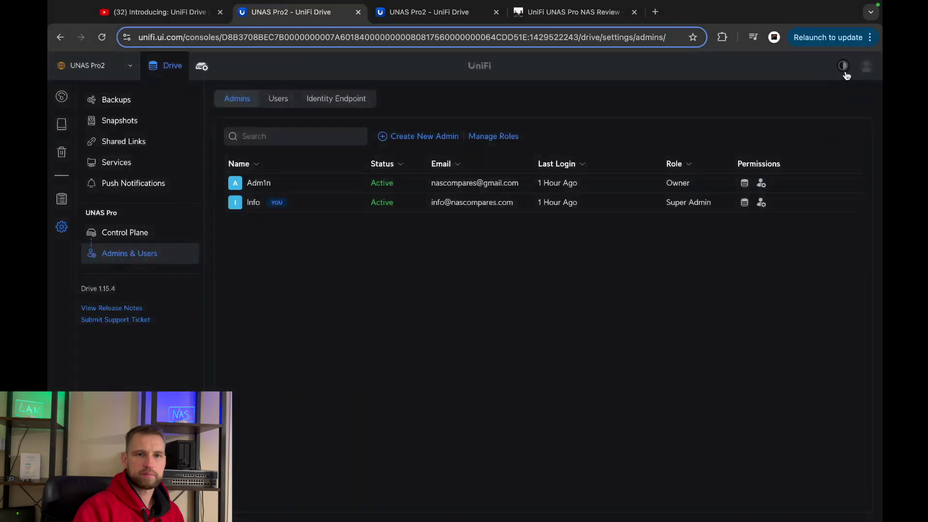
pyautogui.click(843, 66)
pyautogui.click(832, 126)
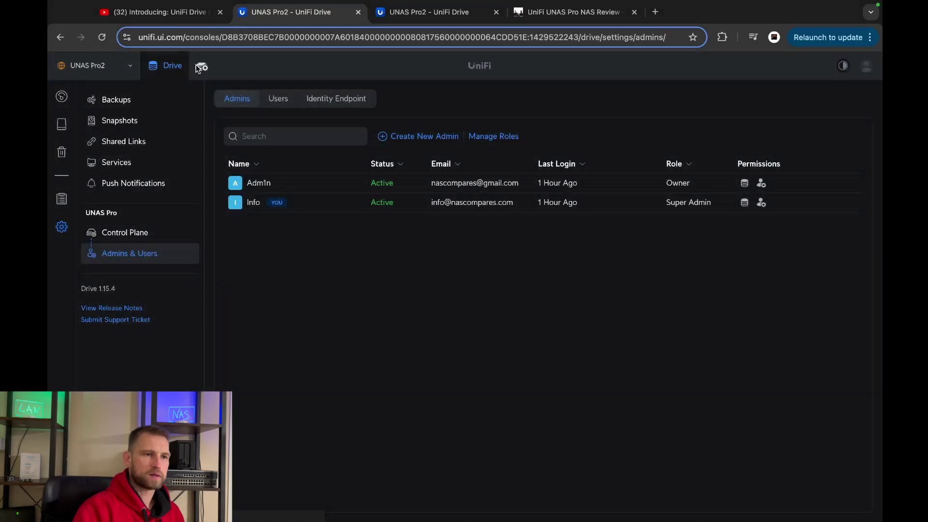